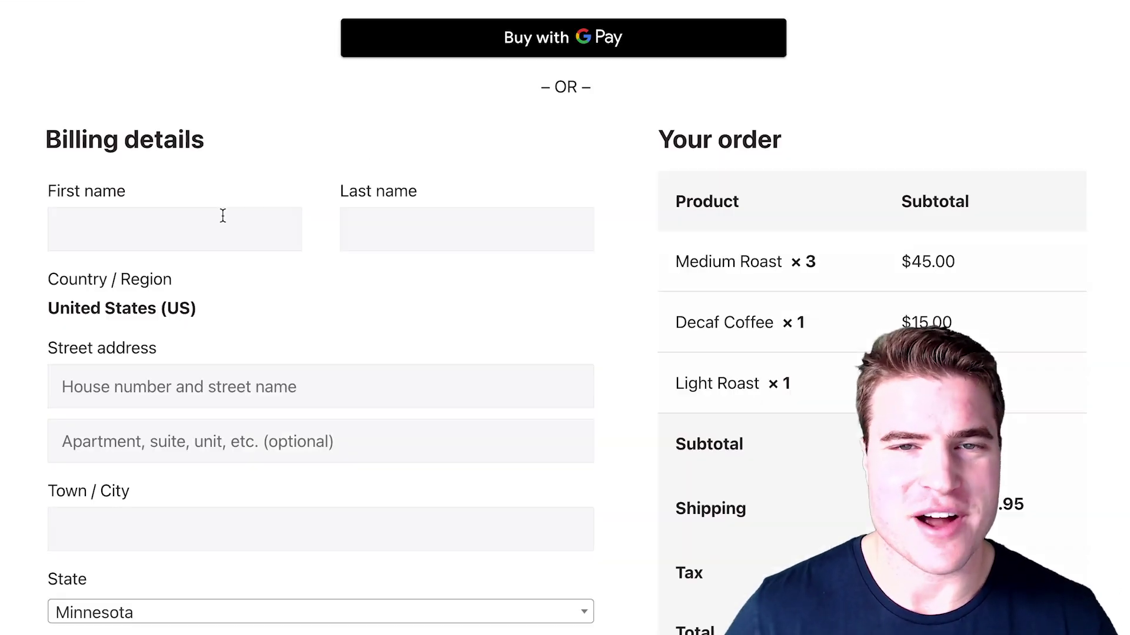
Autofill the billing details, then enter ZIP 55414 and the customer's e-mail address.
click(223, 216)
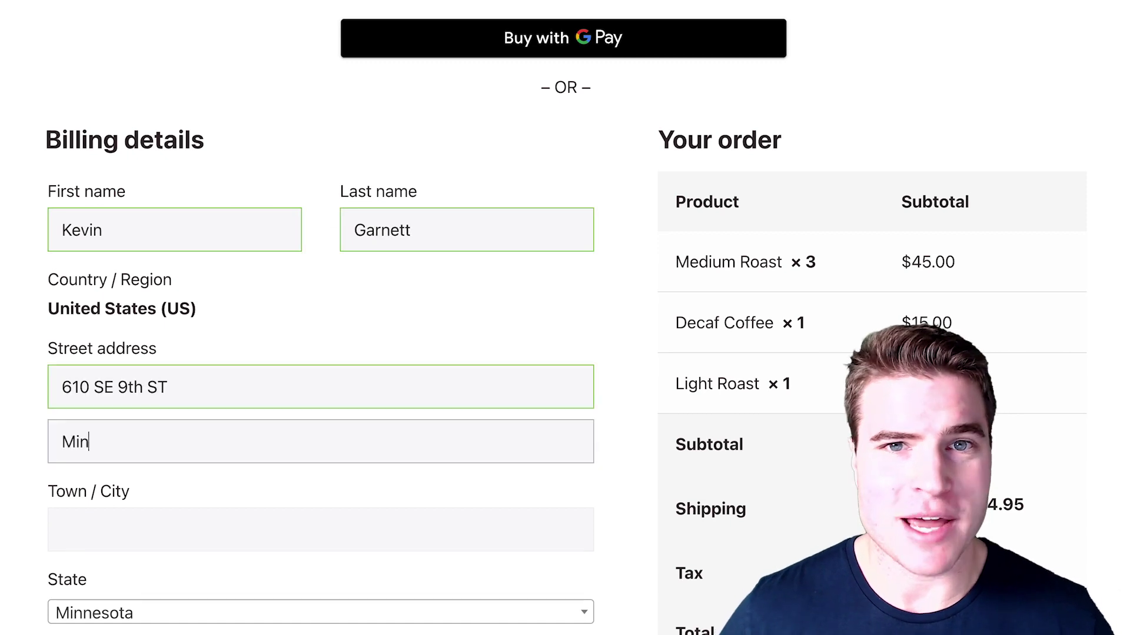
scroll(192, 531, down, 3)
click(192, 531)
text(55414)
key(Tab)
scroll(321, 353, down, 4)
click(760, 518)
text(4111111111111111)
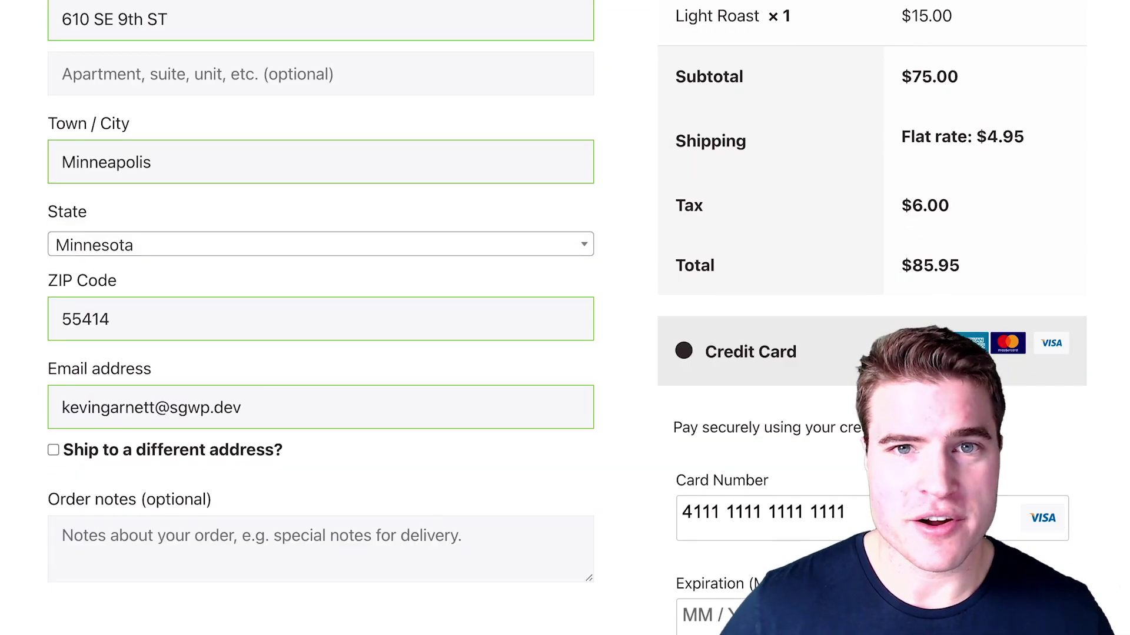
text(01/25)
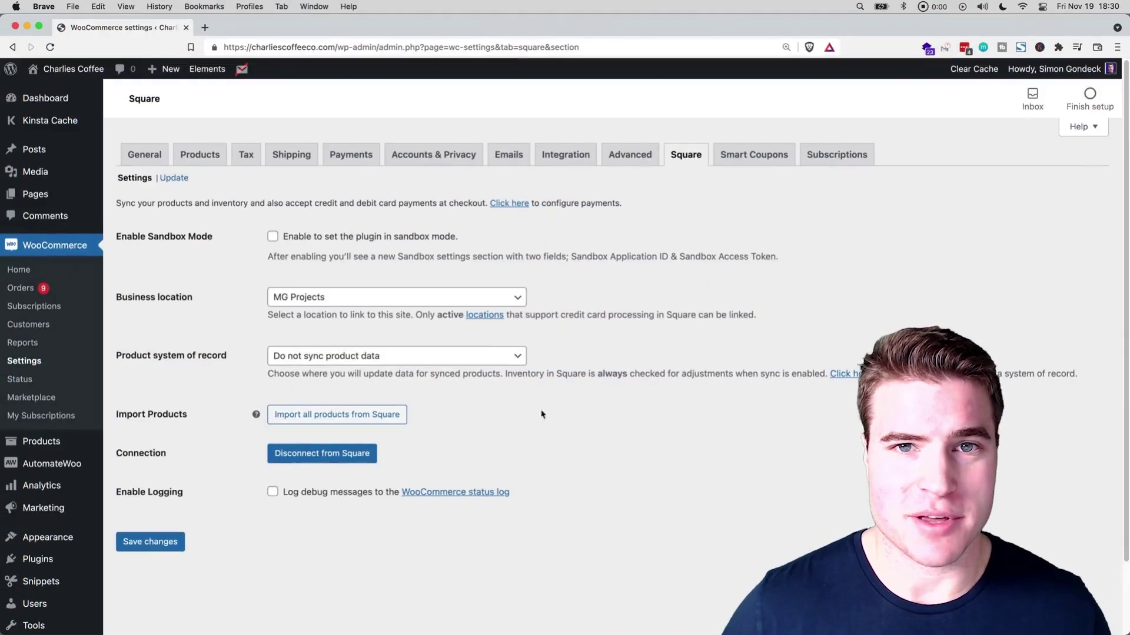
Set Product system of record to Square, tick Sync inventory, and save changes.
click(445, 355)
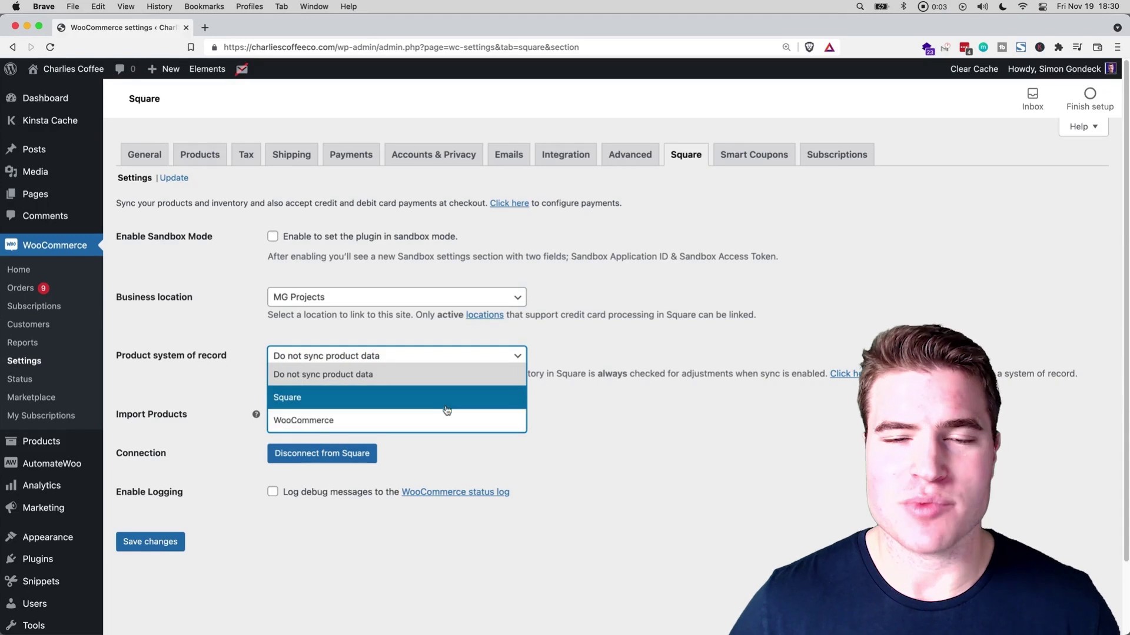
click(449, 402)
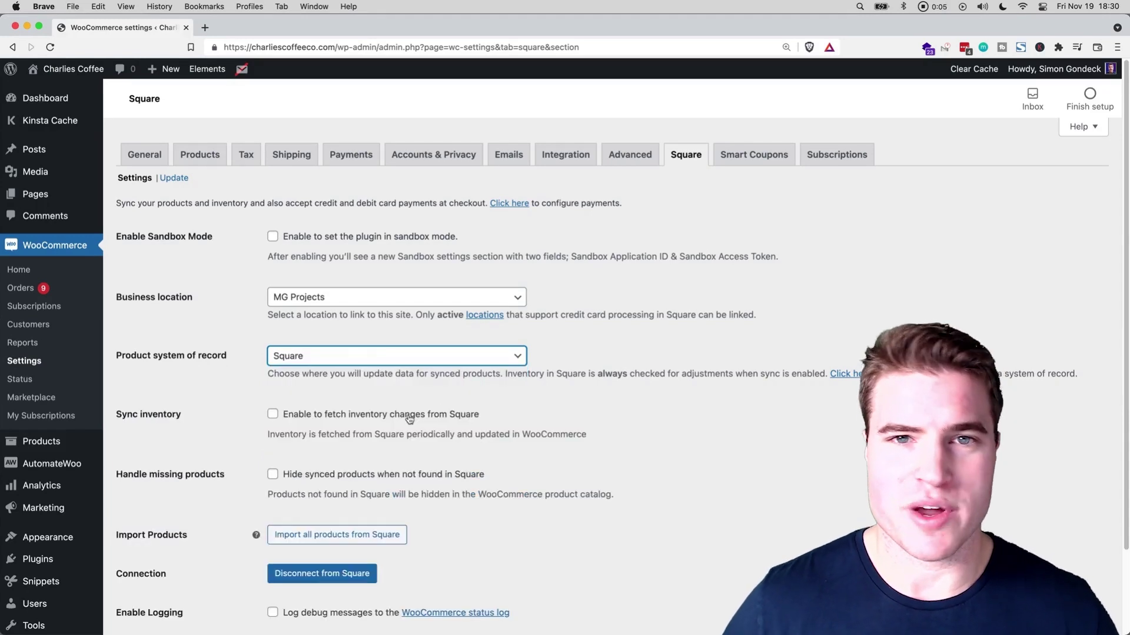
click(409, 416)
scroll(409, 412, down, 3)
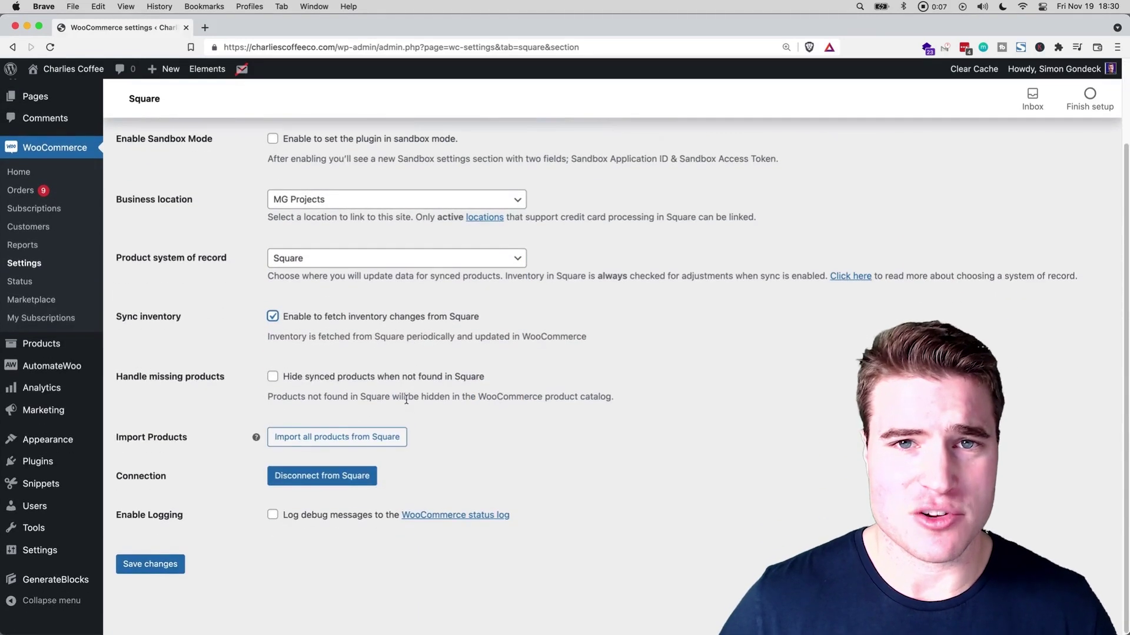
click(162, 565)
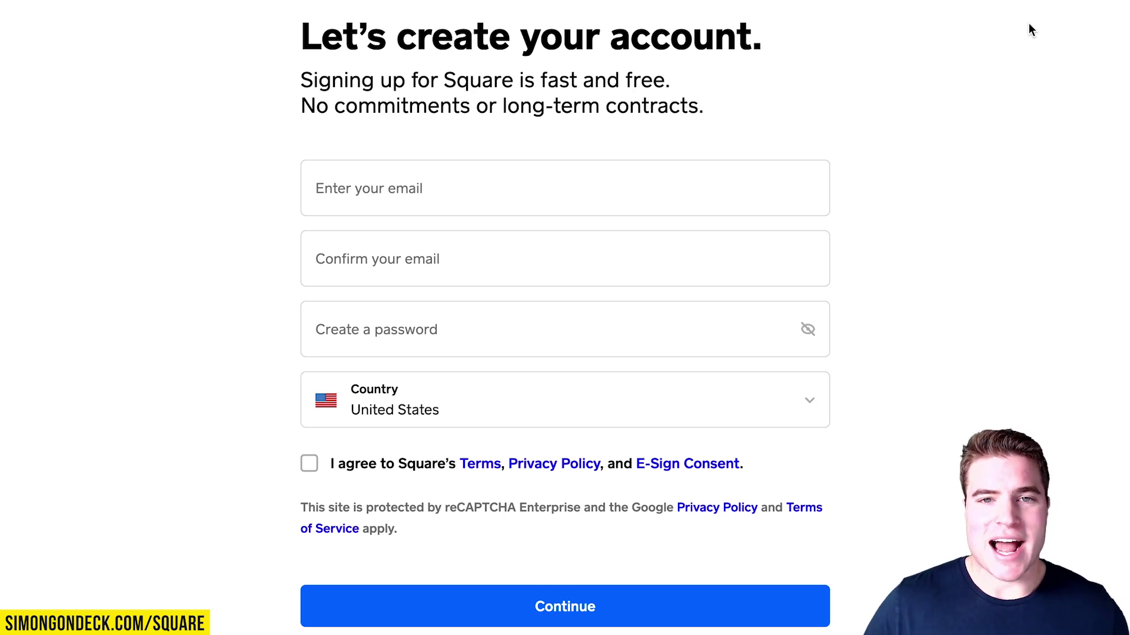
Sign up for Square with the account e-mail, confirmed, a password and accepted terms.
click(680, 192)
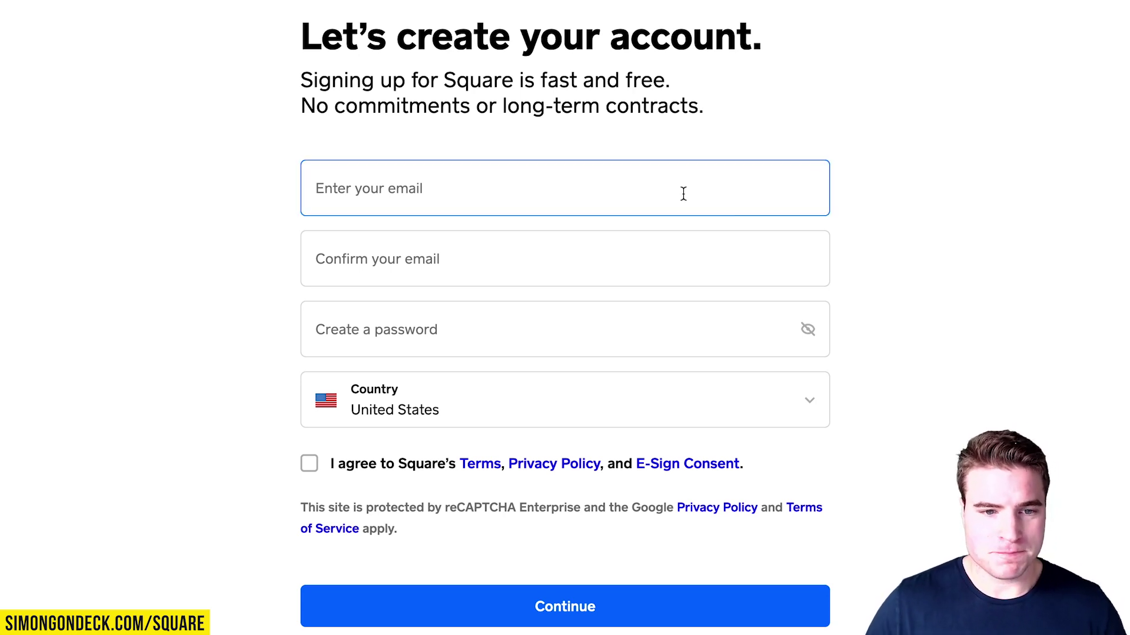
key(Tab)
click(475, 195)
text(r)
click(512, 266)
key(ctrl+v)
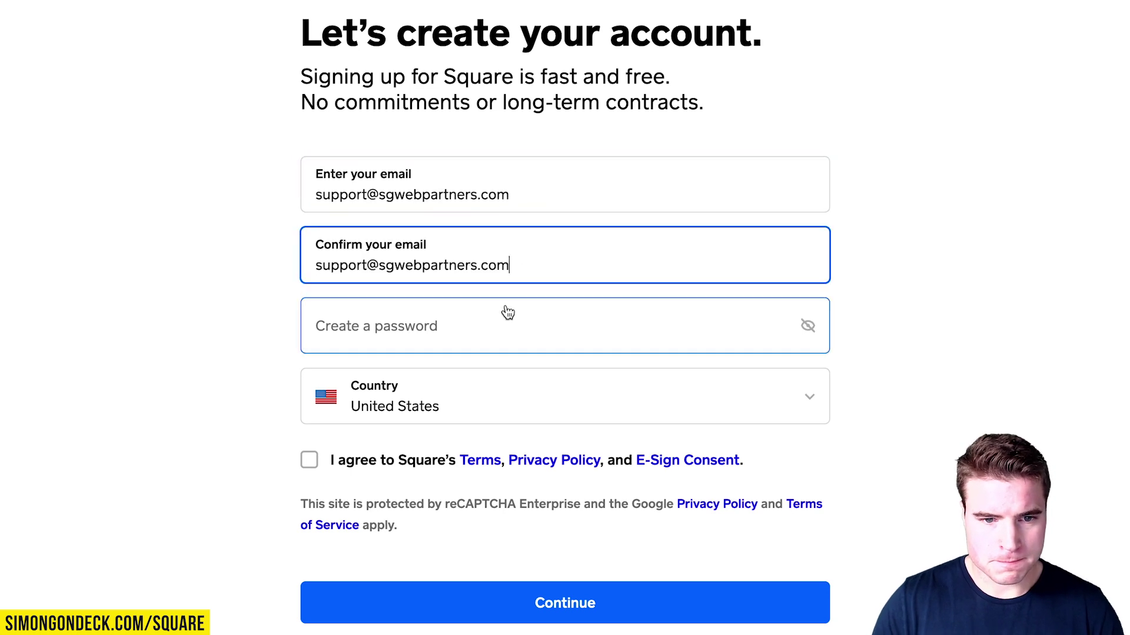
key(Tab)
text(************)
click(401, 515)
click(309, 459)
click(500, 600)
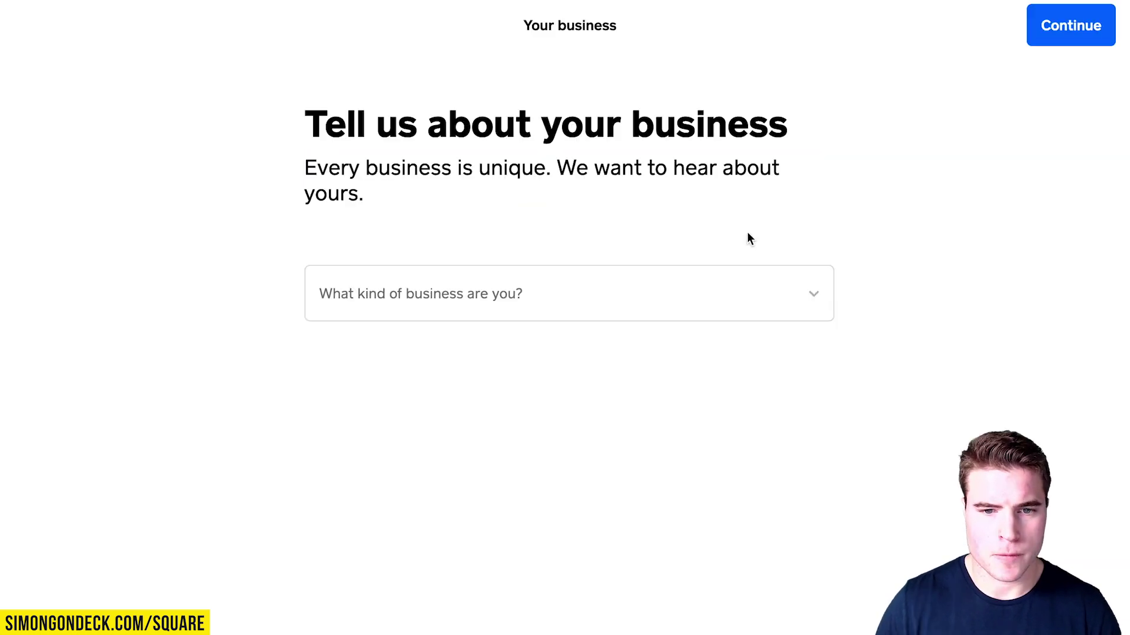
Choose Business as the business type and enter the business name MG Projects.
click(576, 312)
click(523, 409)
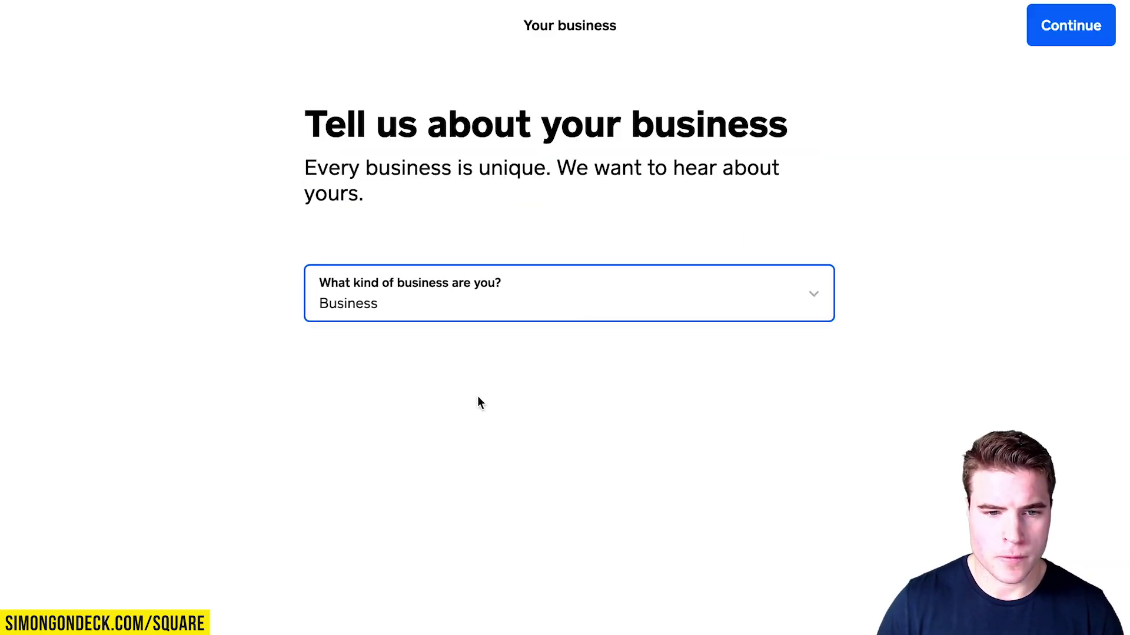
scroll(732, 305, down, 5)
click(541, 108)
text(MG Projects)
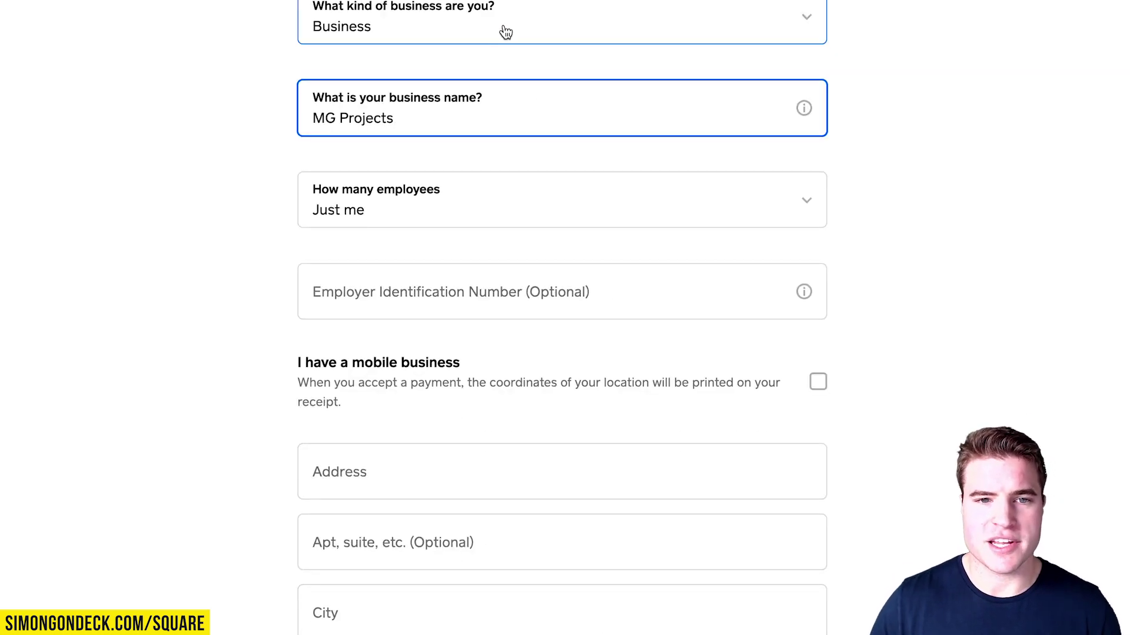
click(505, 27)
click(718, 20)
Fill in the Employer Identification Number and the city Wayzat.
click(547, 286)
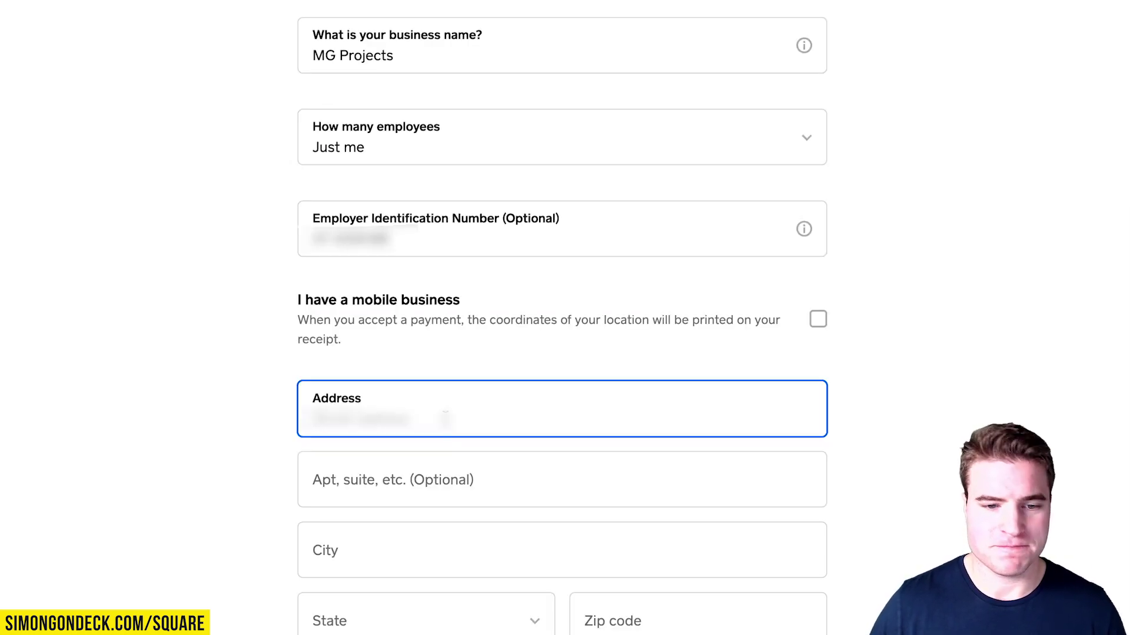
click(412, 550)
text(Wayzat)
key(Tab)
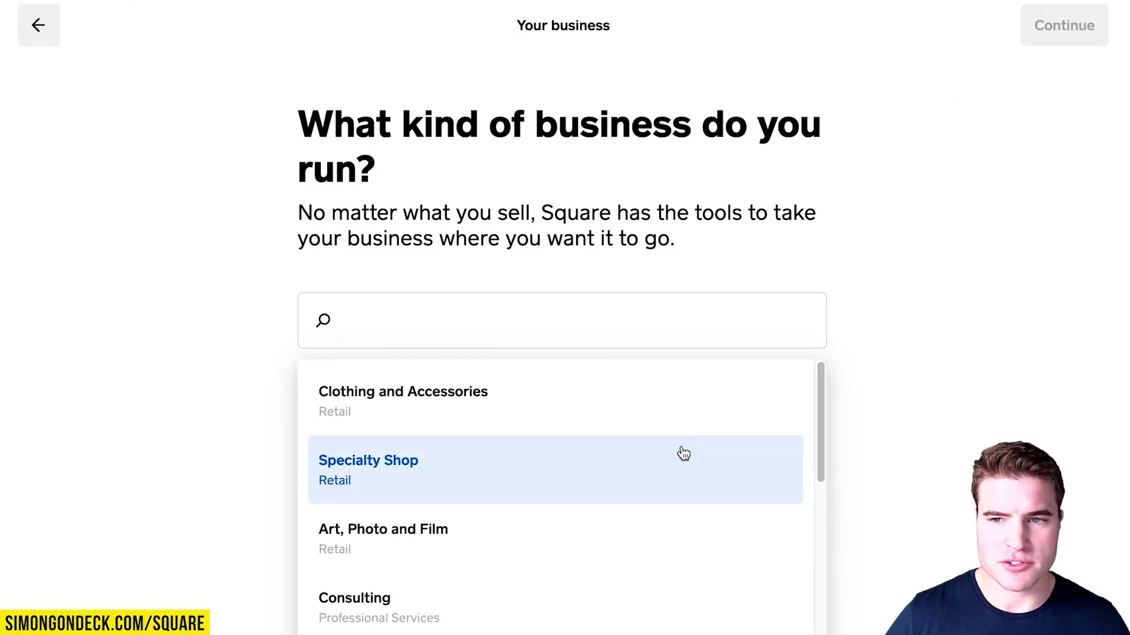
Pick Specialty Shop (Retail) as the business category and continue.
click(681, 451)
click(1062, 42)
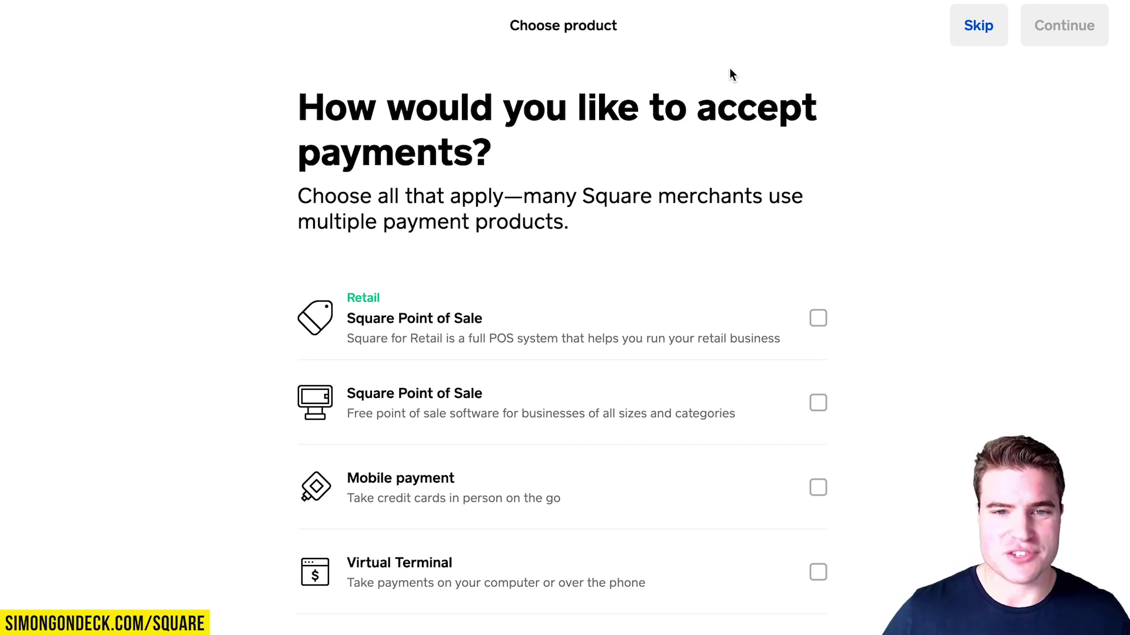
Select the free Square Point of Sale and Virtual Terminal products and continue.
scroll(729, 74, down, 1)
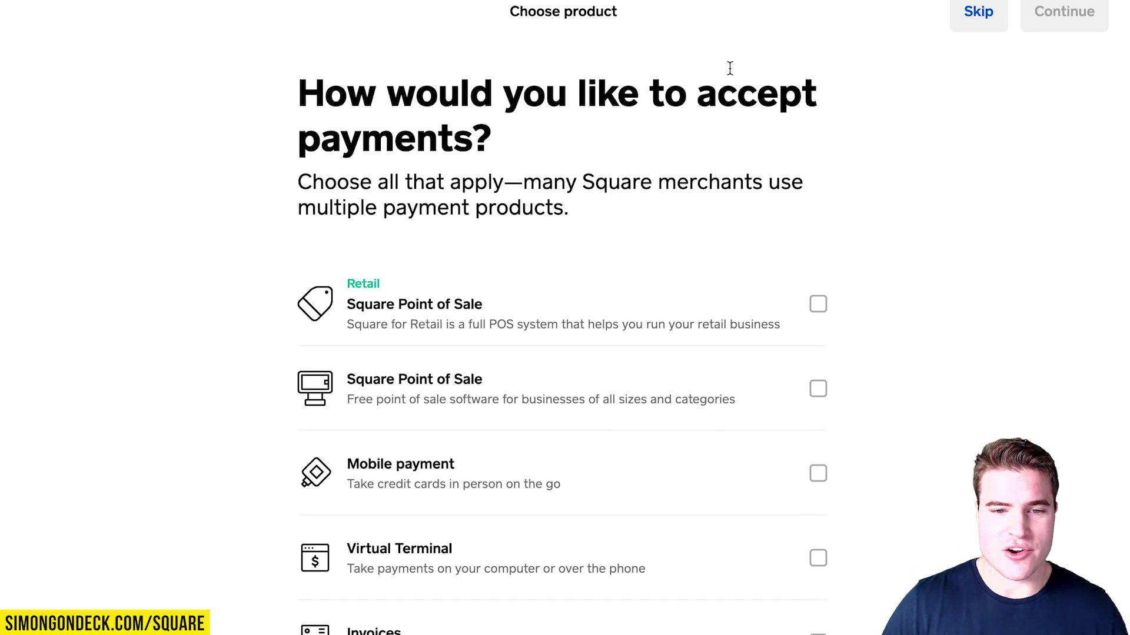
scroll(729, 68, down, 1)
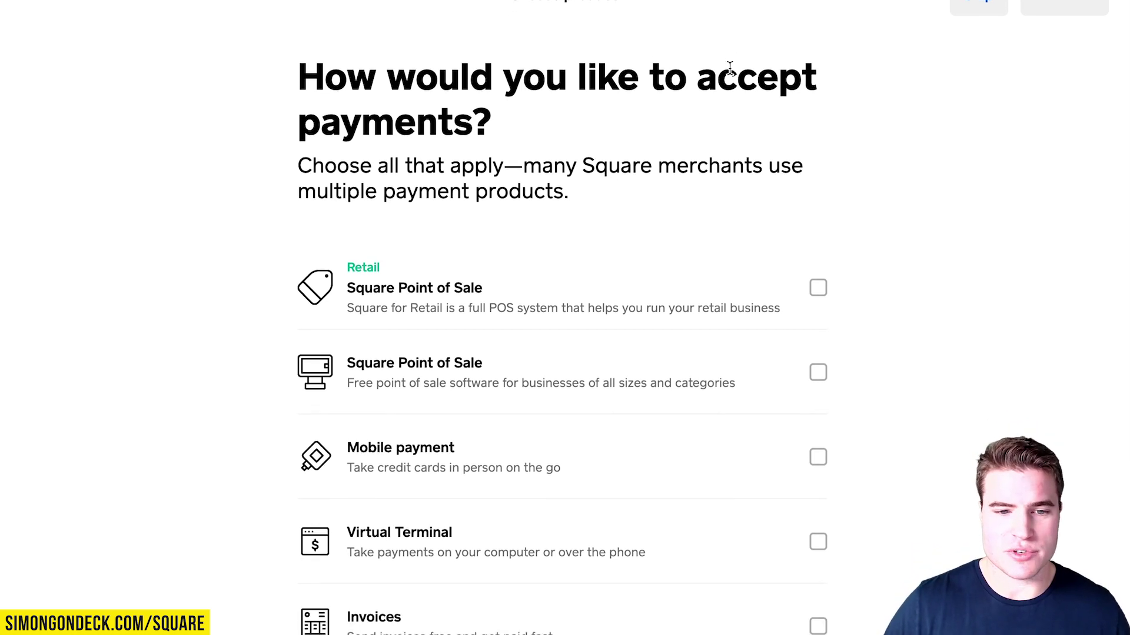
click(819, 366)
scroll(940, 368, down, 1)
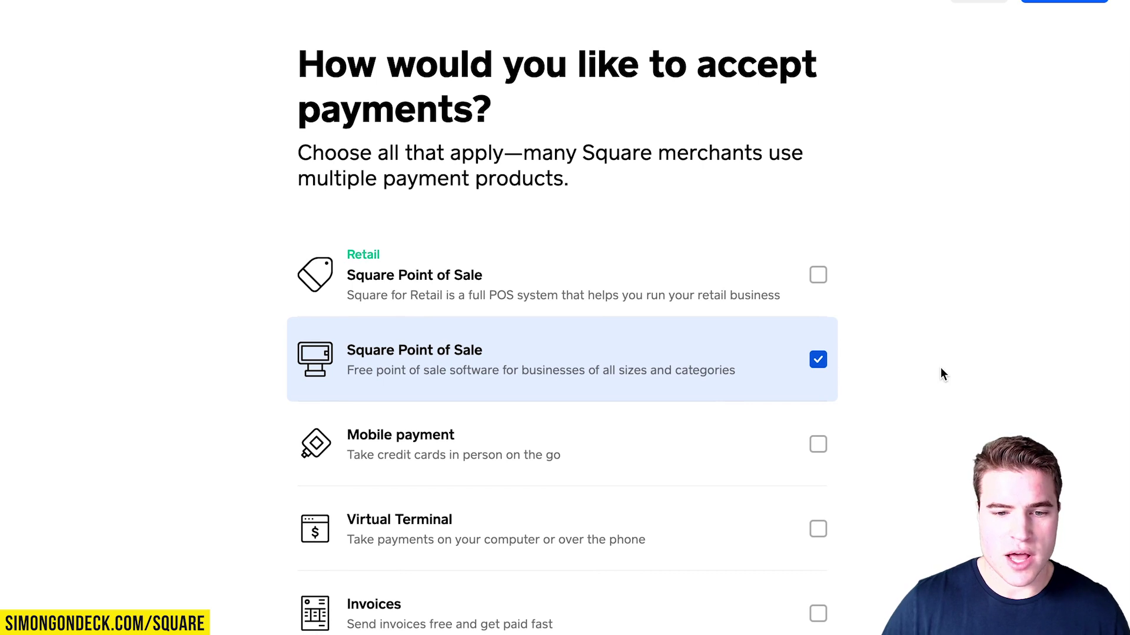
scroll(940, 369, down, 1)
scroll(941, 368, down, 3)
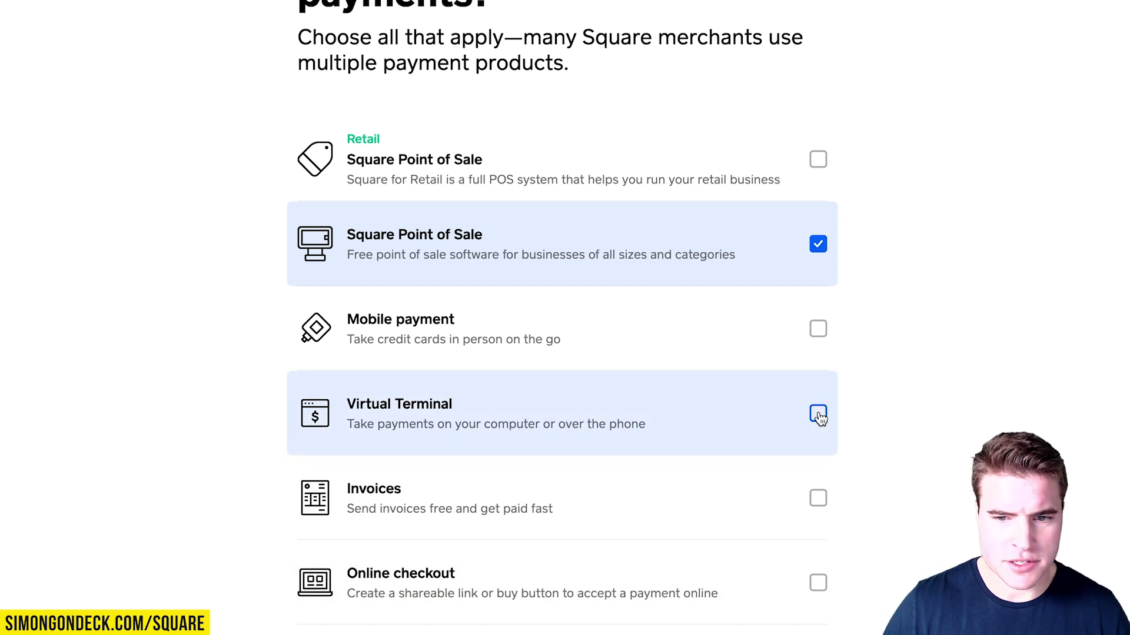
click(818, 413)
scroll(983, 308, up, 4)
click(1053, 25)
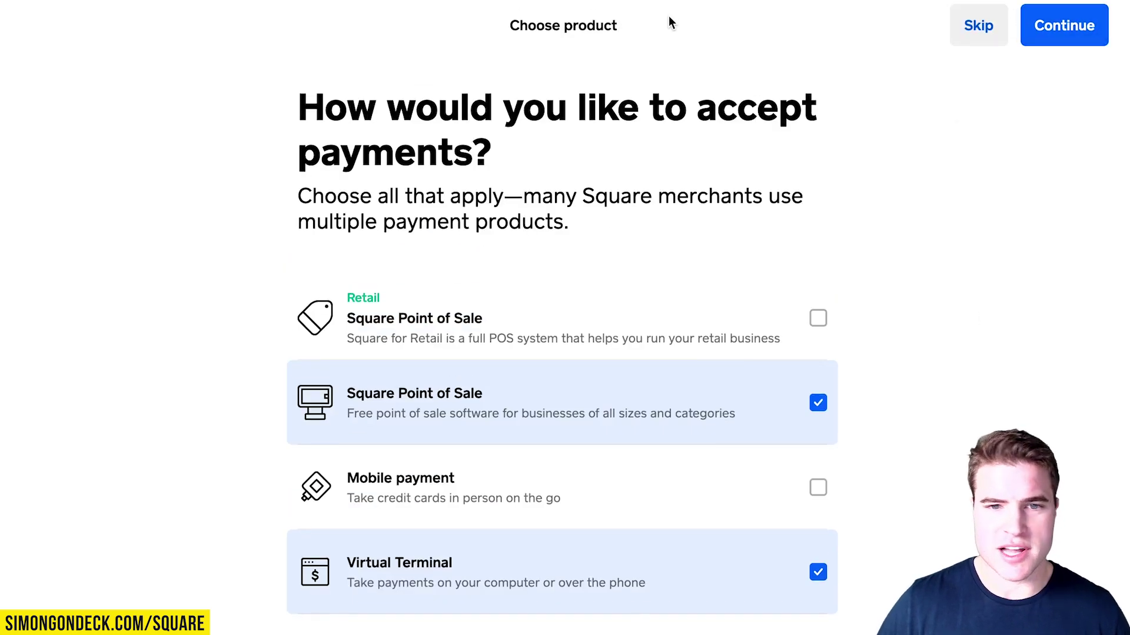
Add Gift Cards, skip the extra products, and continue to payment setup.
click(824, 369)
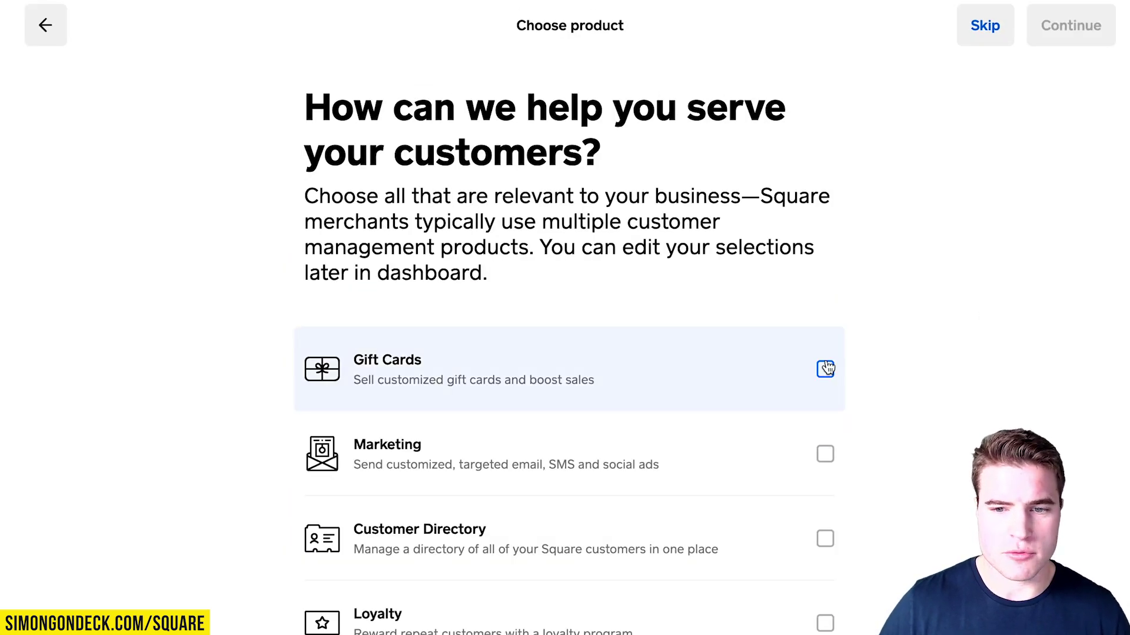
click(1054, 26)
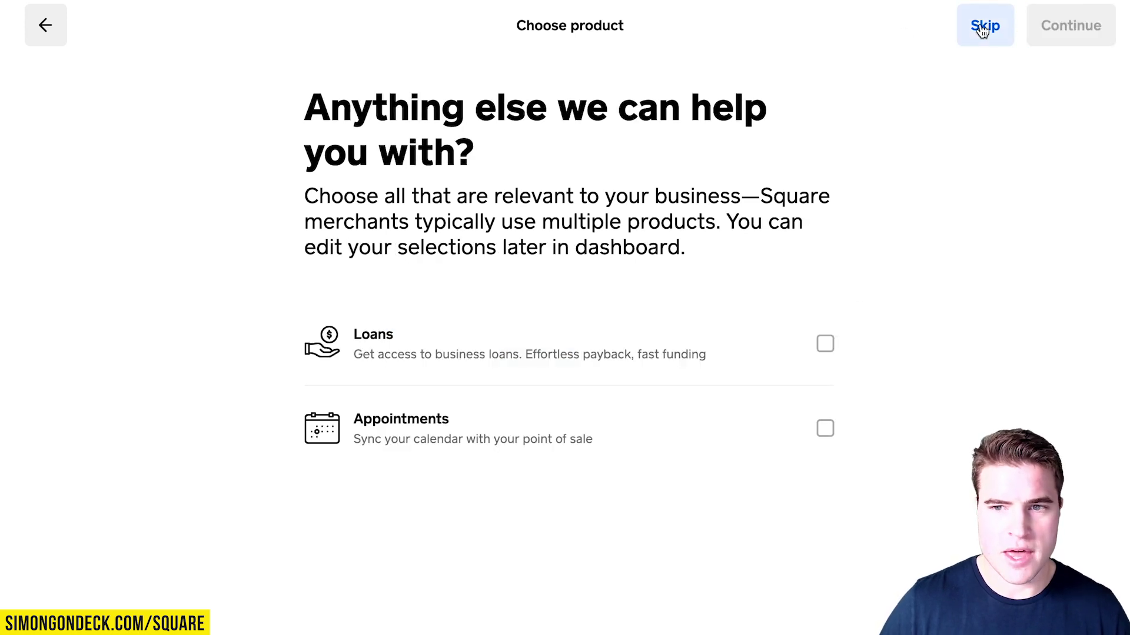
click(1002, 27)
click(351, 294)
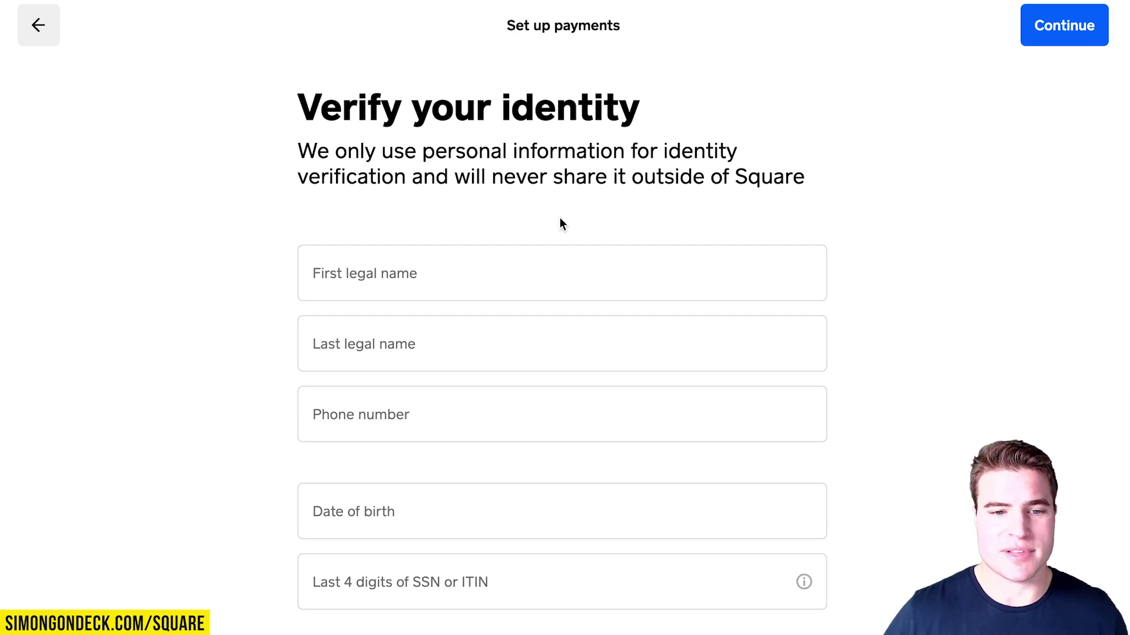
Fill in the identity verification details starting with the first legal name.
click(529, 285)
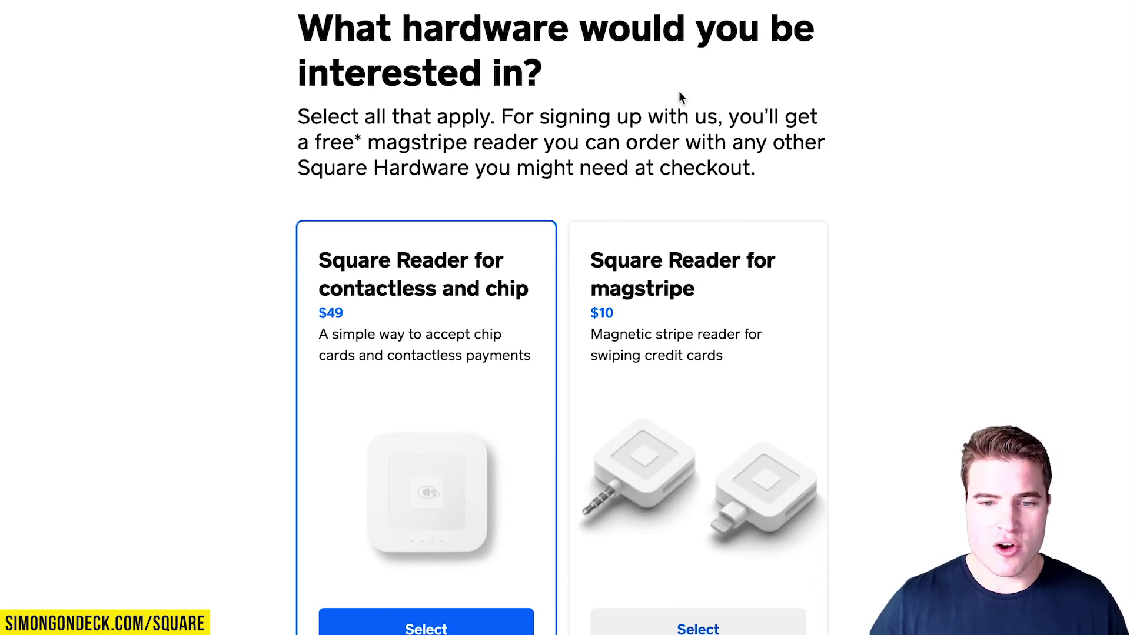
Select the magstripe card reader among the hardware options.
click(706, 320)
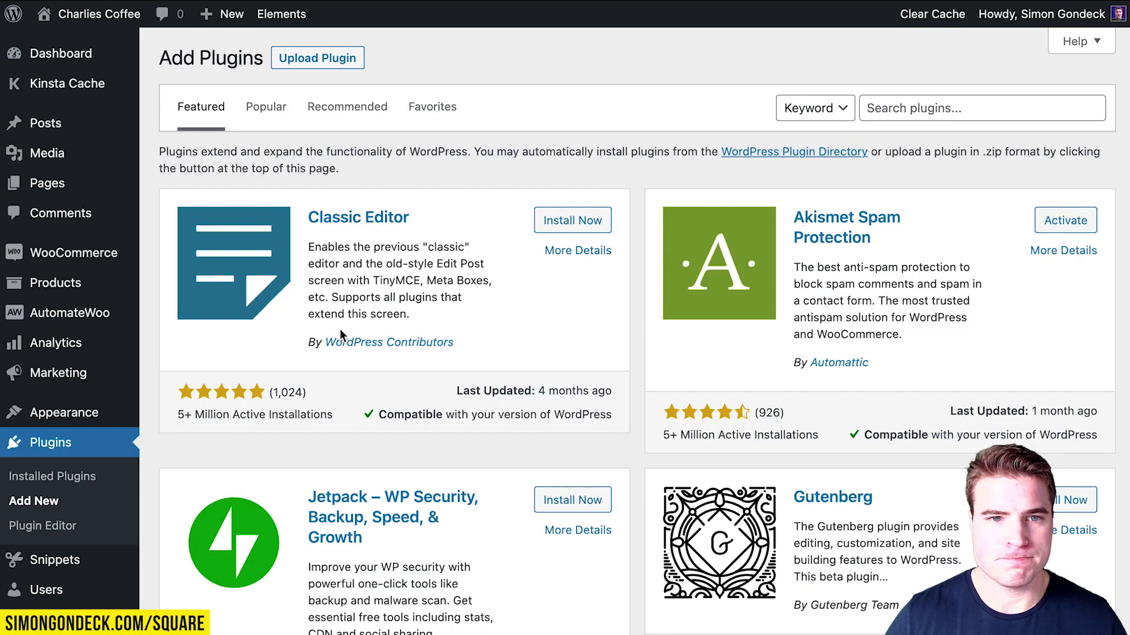
Upload woocommerce-square-2.7.0.zip, install it, and activate the Square plugin.
click(339, 59)
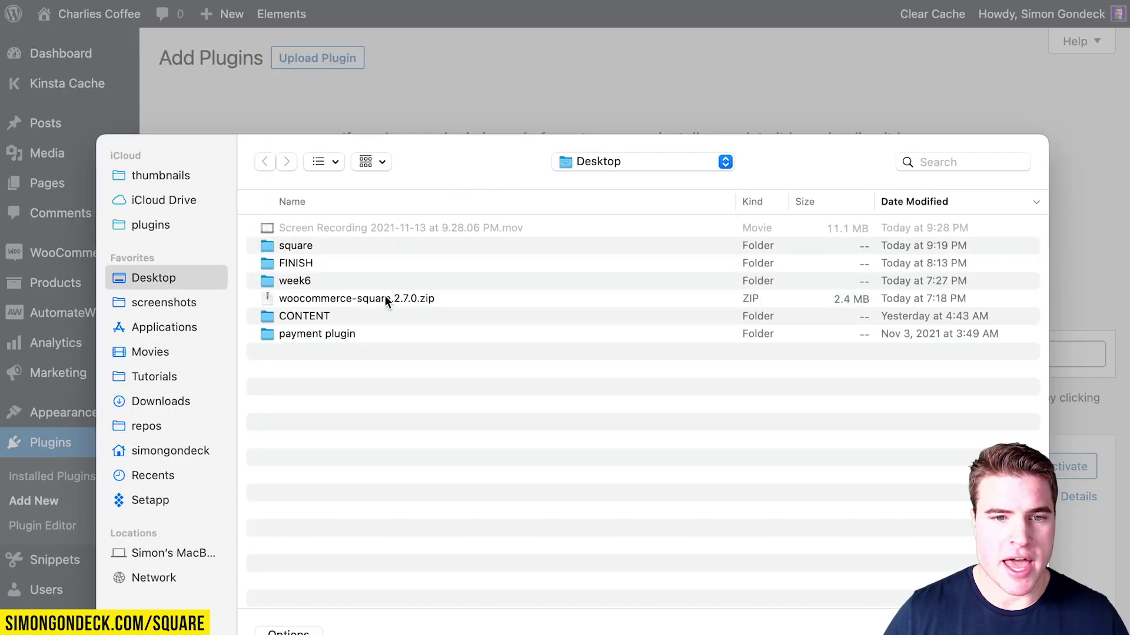
click(385, 301)
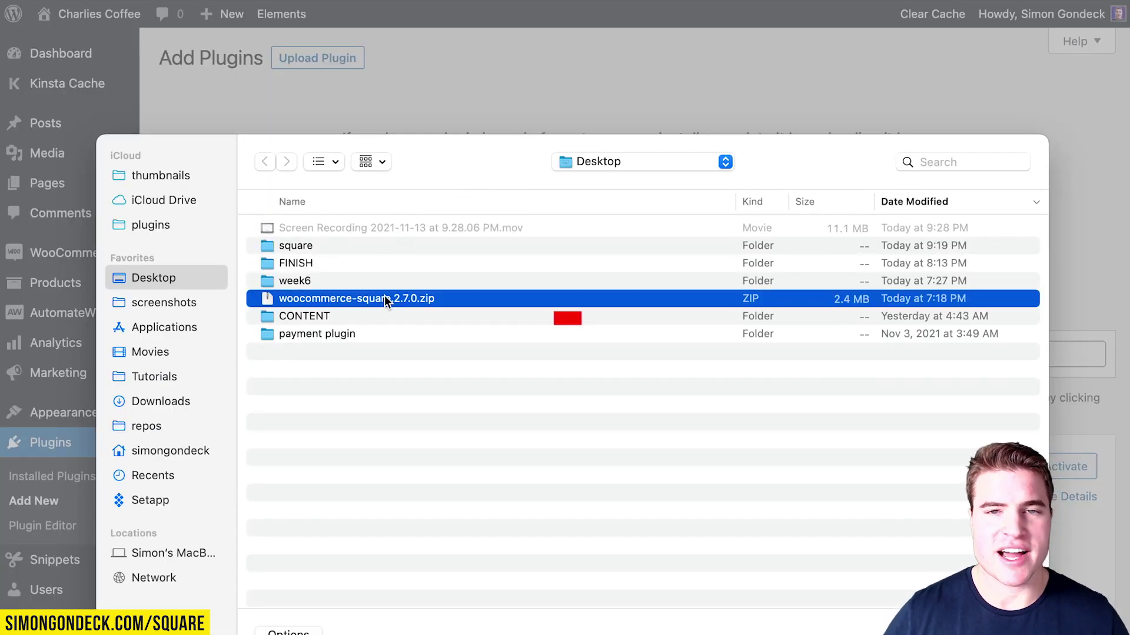
double_click(385, 300)
click(774, 217)
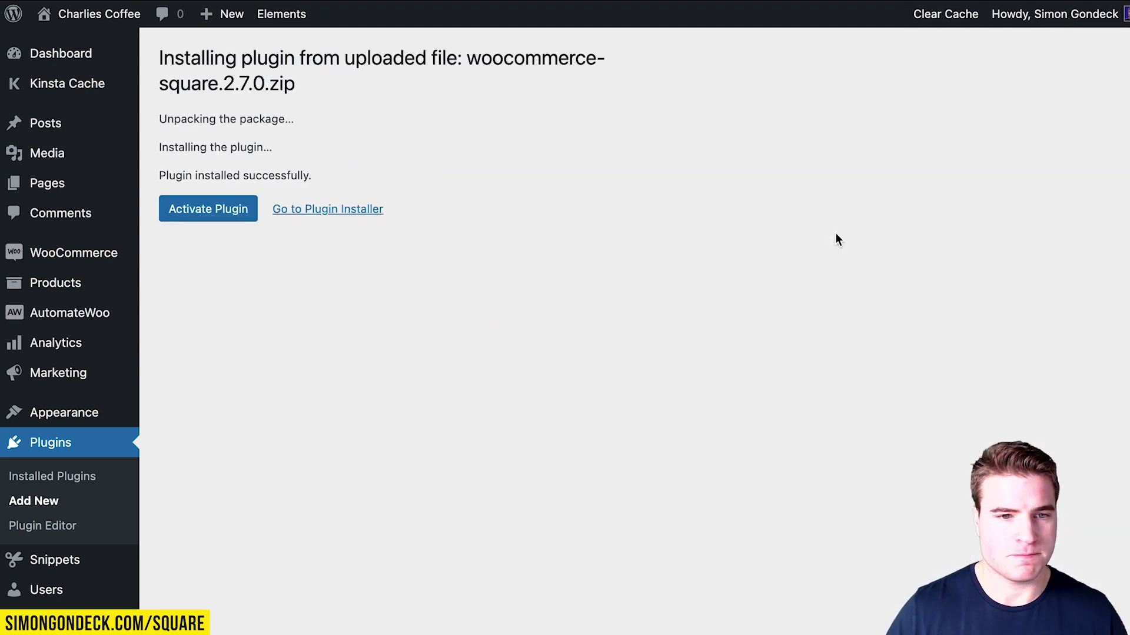
click(242, 218)
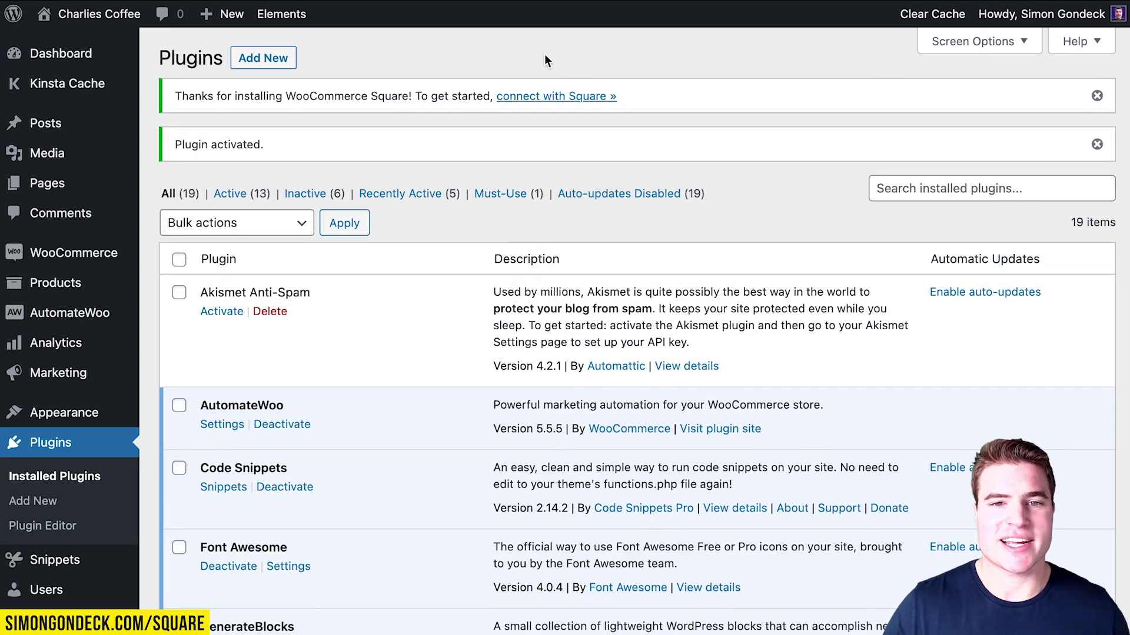
Follow the connect-with-Square notice and press Connect with Square on the Square settings.
click(560, 99)
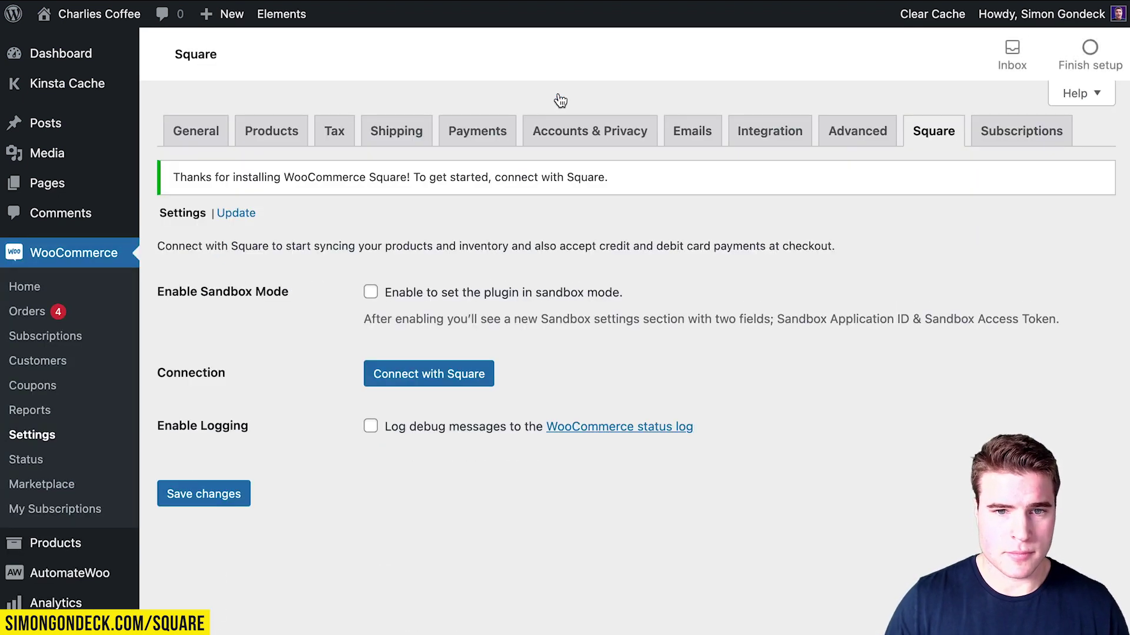
click(480, 374)
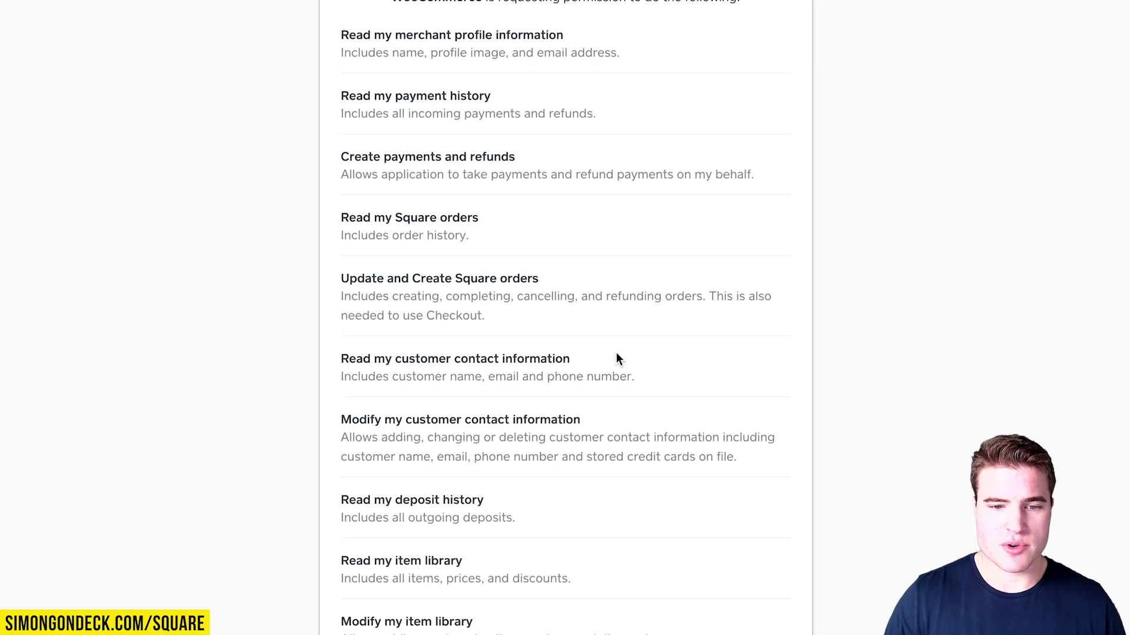
Review the permissions WooCommerce requests on Square's Permissions page.
scroll(592, 238, up, 4)
drag(398, 210, 793, 210)
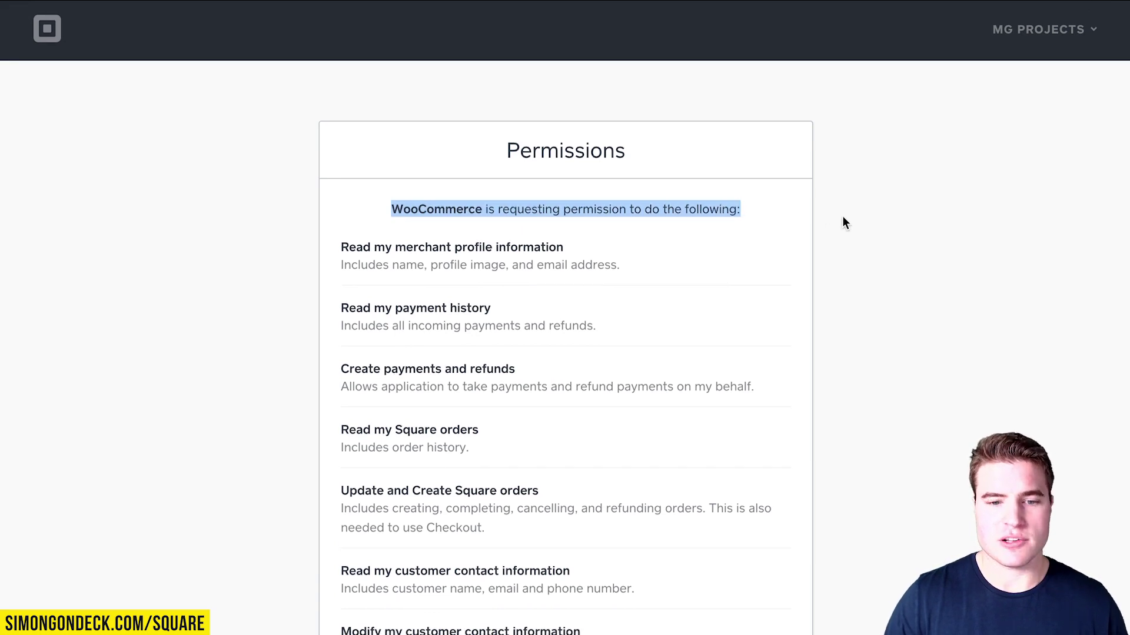
scroll(842, 222, down, 7)
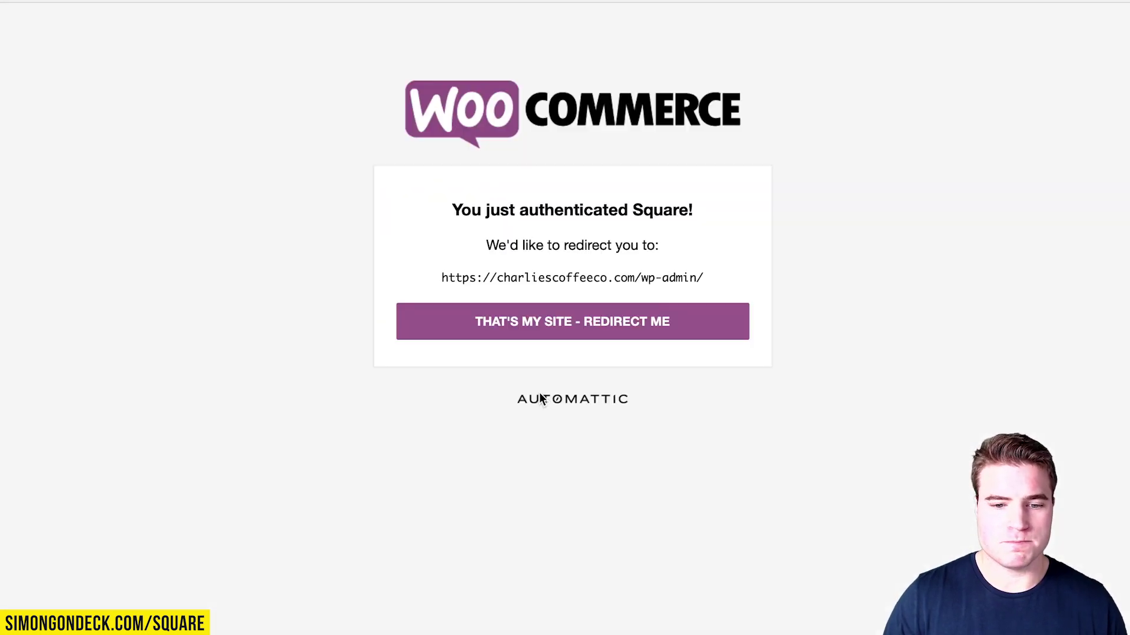
Return to the store admin and set the Square business location to MG Projects.
click(564, 324)
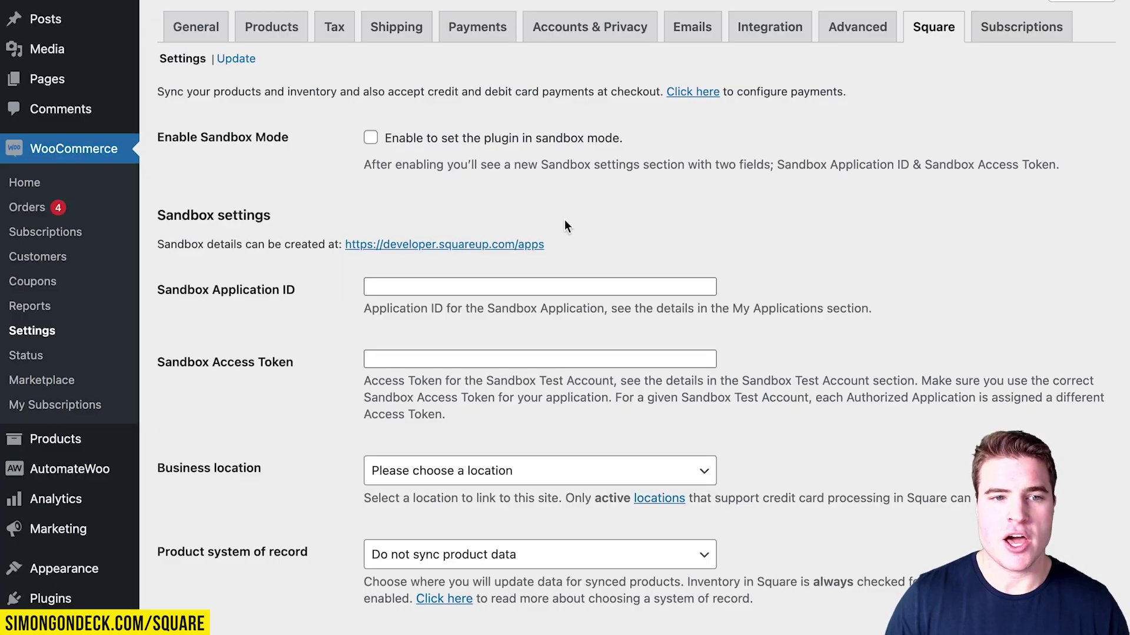
scroll(565, 226, down, 1)
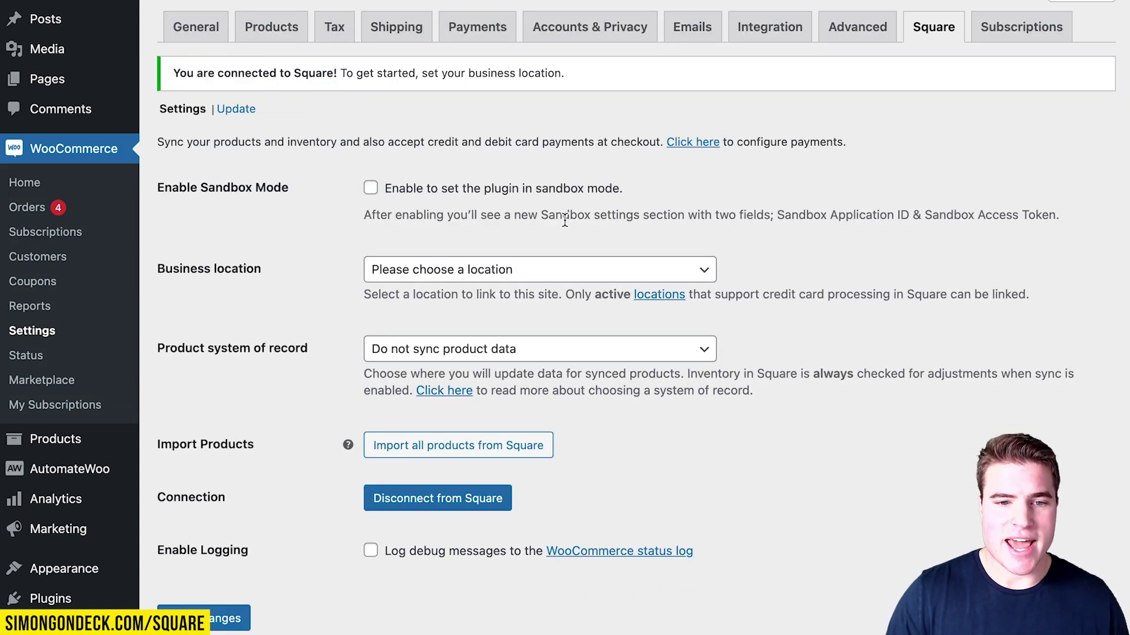
click(492, 271)
click(491, 303)
click(491, 275)
click(454, 324)
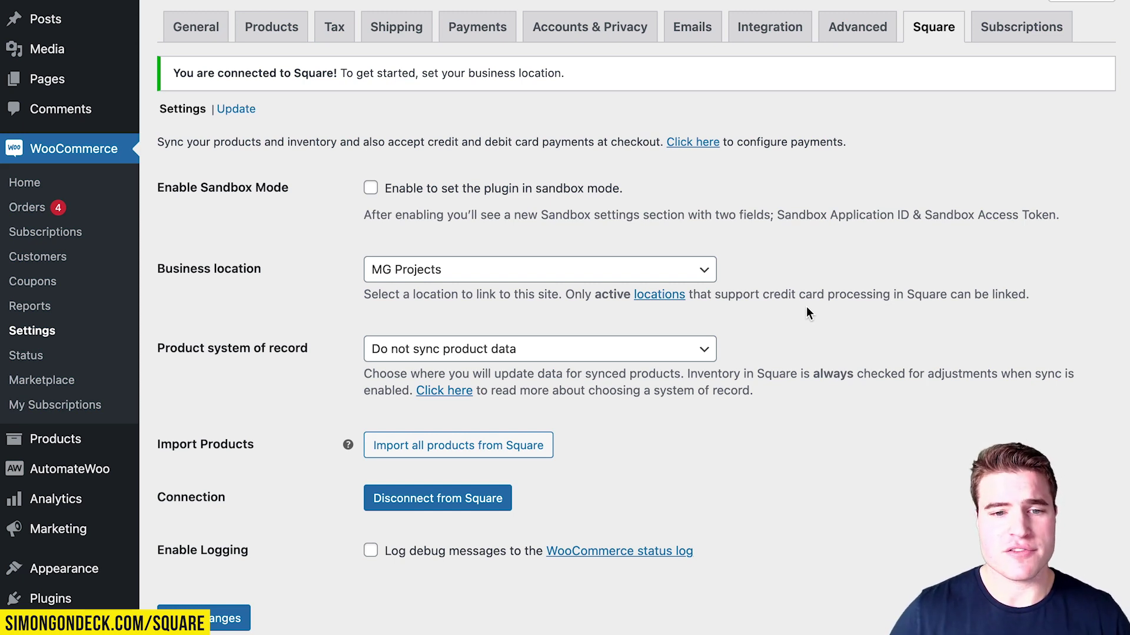
Keep product sync at 'Do not sync product data' and save the Square settings.
click(674, 349)
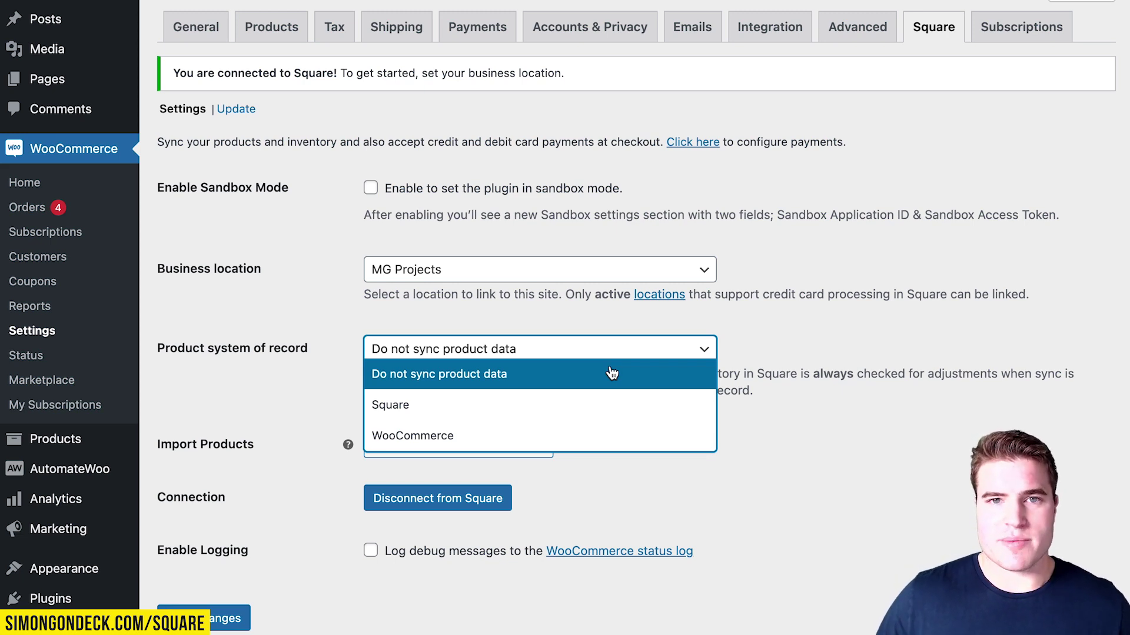
click(610, 374)
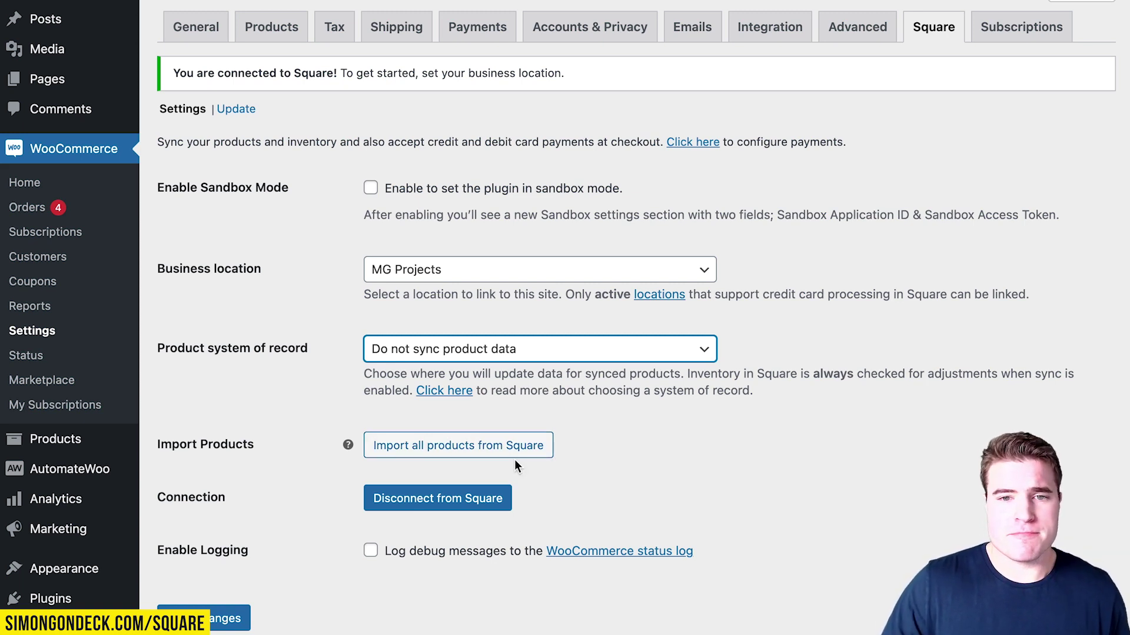
key(Return)
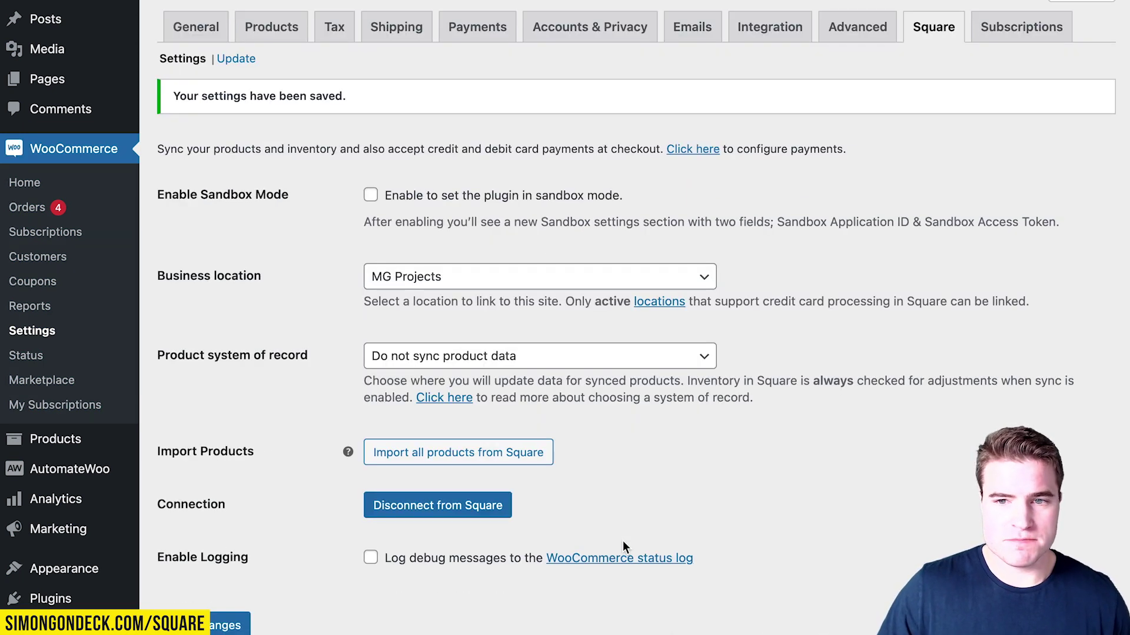
Reorder the payment methods on the Payments tab and save.
click(505, 36)
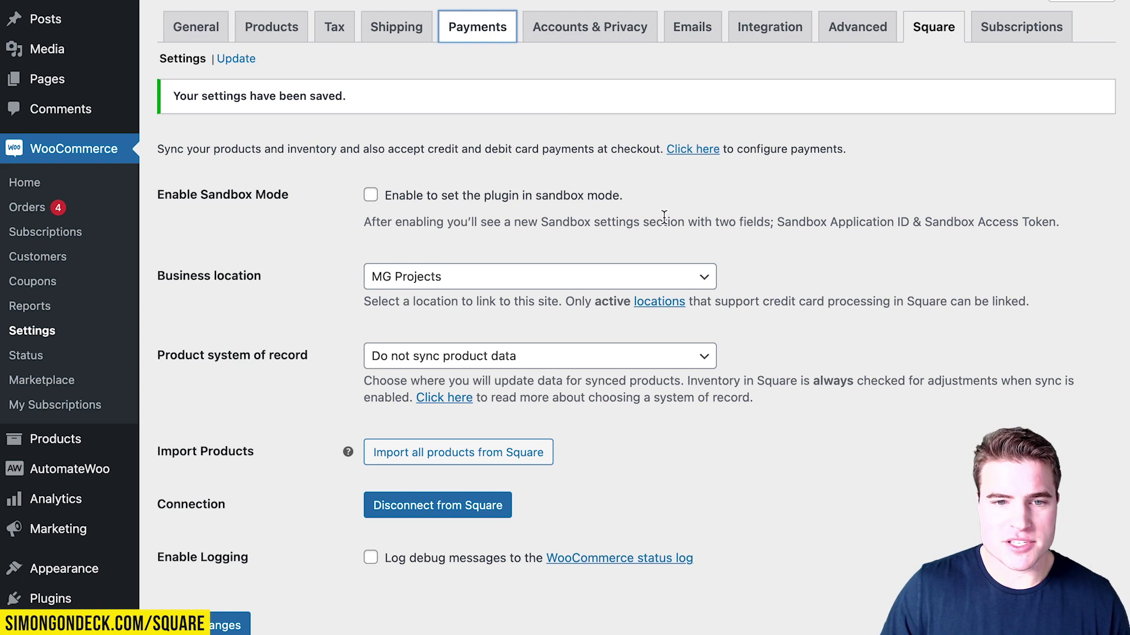
scroll(664, 218, down, 2)
drag(180, 373, 234, 132)
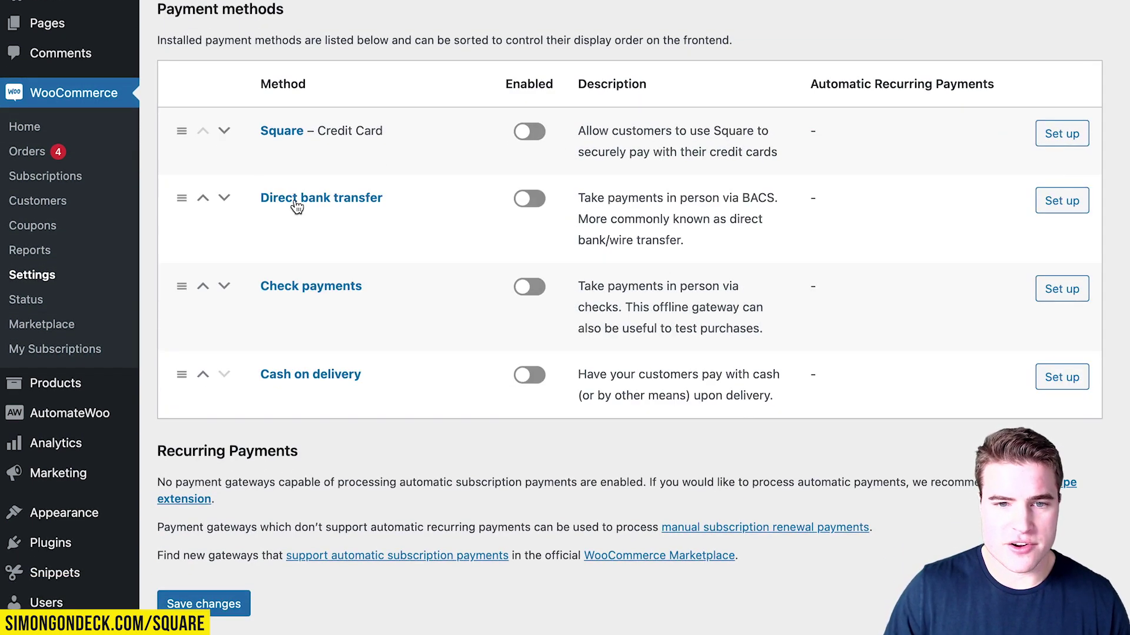
click(204, 603)
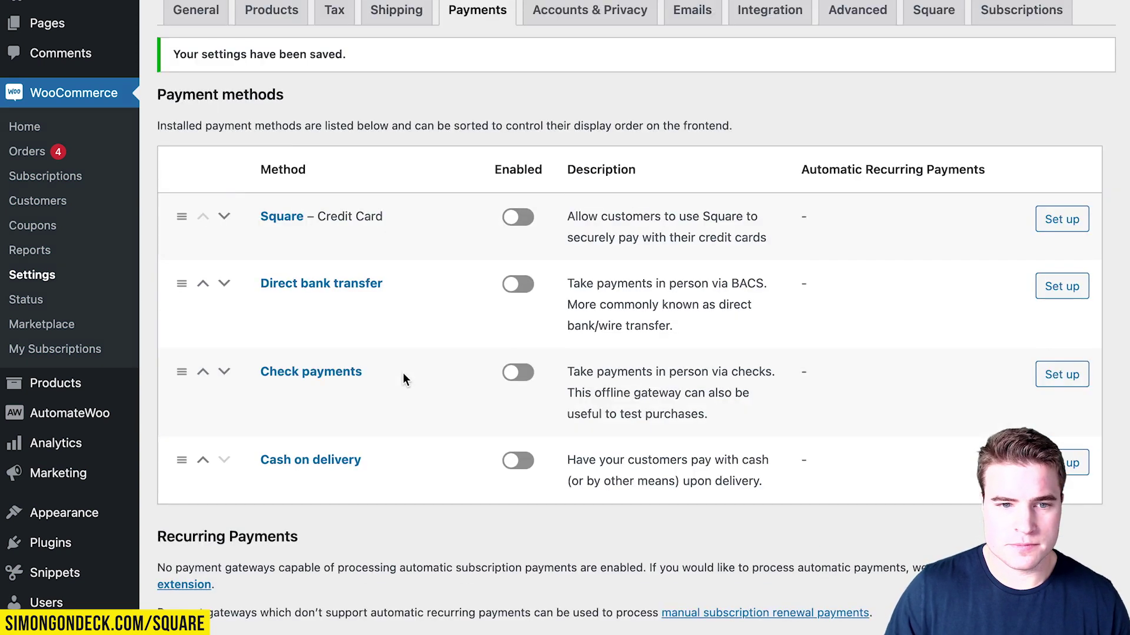
In the Square credit card gateway, enable the gateway and allow Customer Profiles.
scroll(402, 377, down, 1)
click(1062, 180)
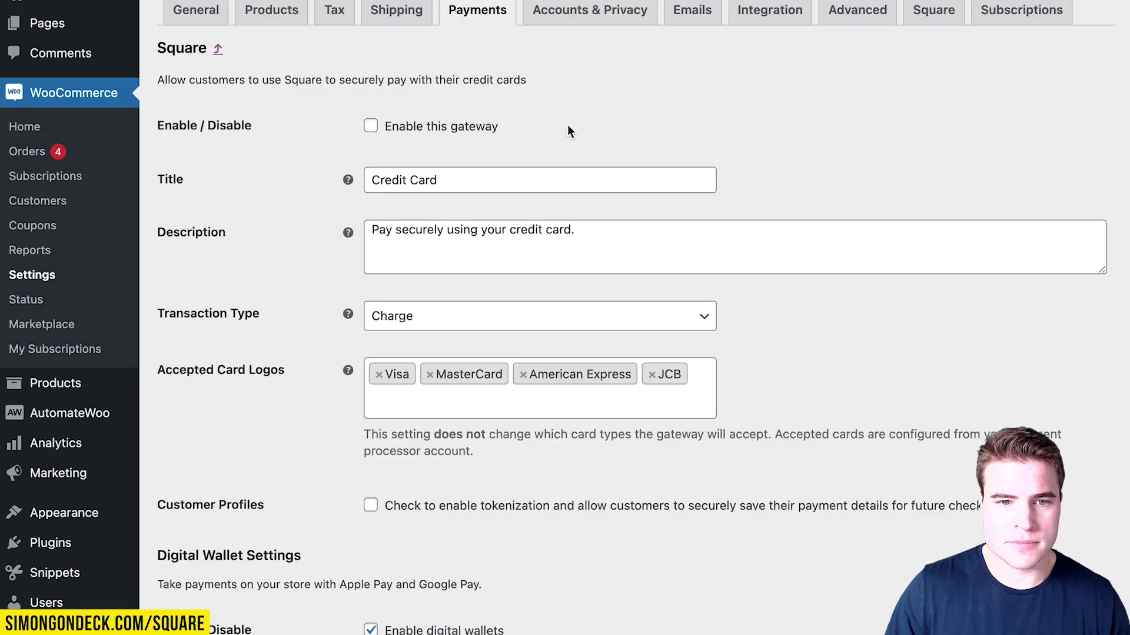
scroll(443, 101, down, 1)
click(444, 95)
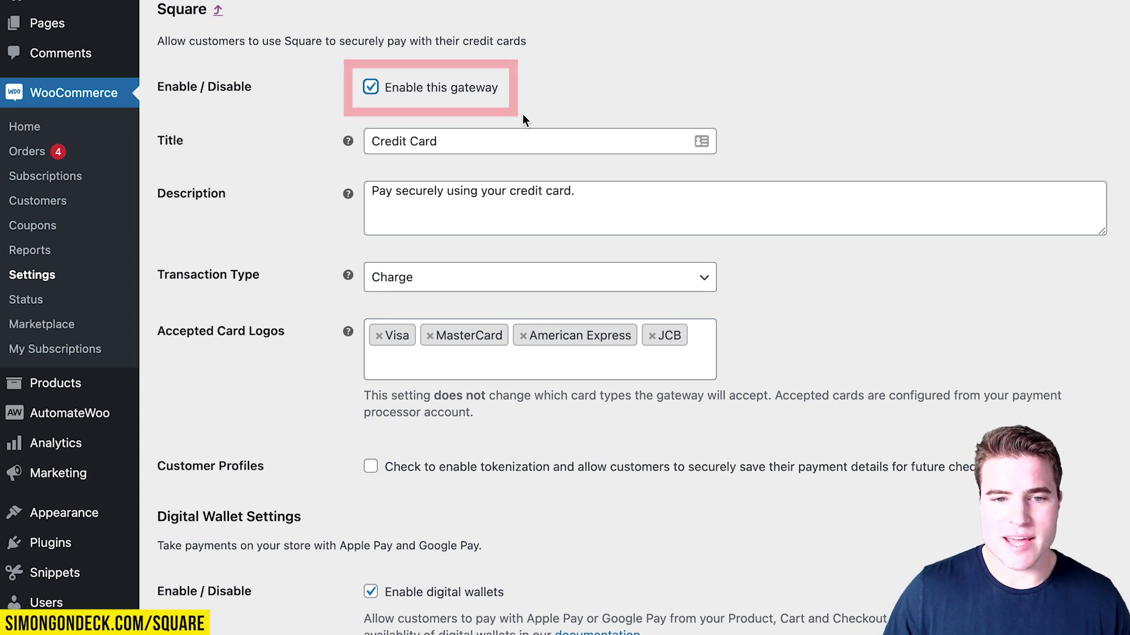
scroll(523, 114, down, 1)
scroll(522, 114, down, 5)
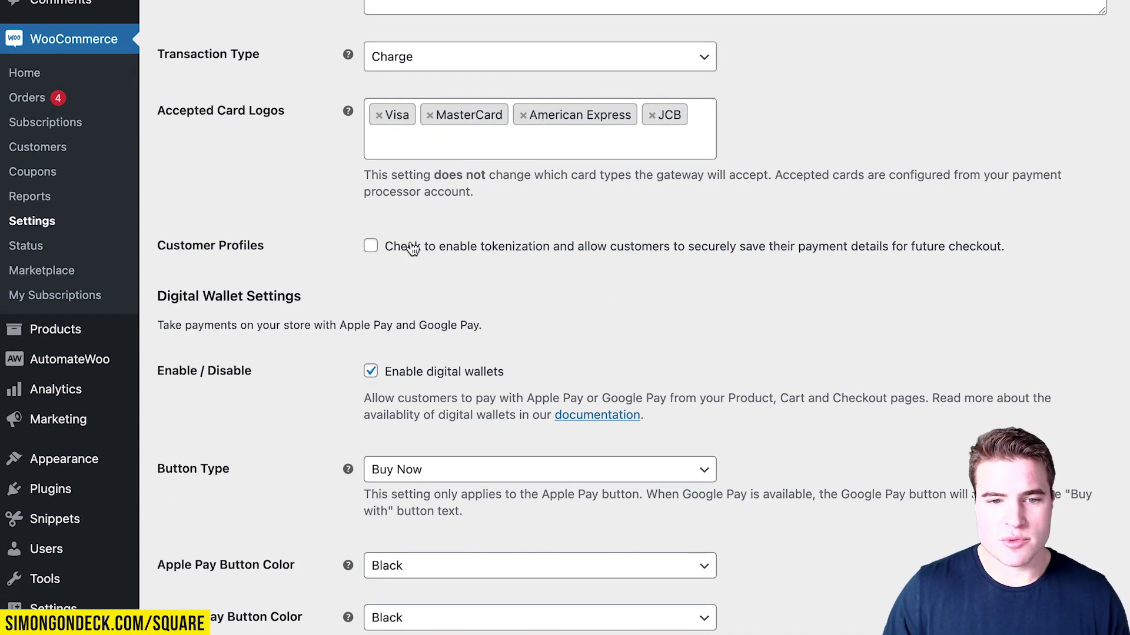
click(380, 247)
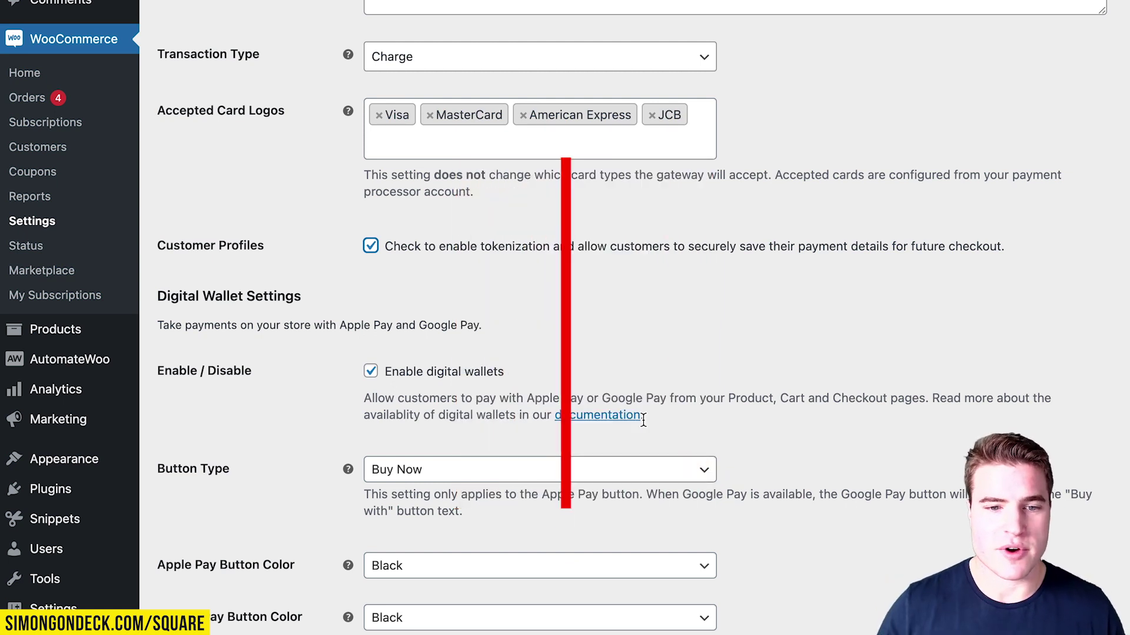
Leave both digital wallet buttons visible and save the Square gateway settings.
scroll(515, 334, down, 3)
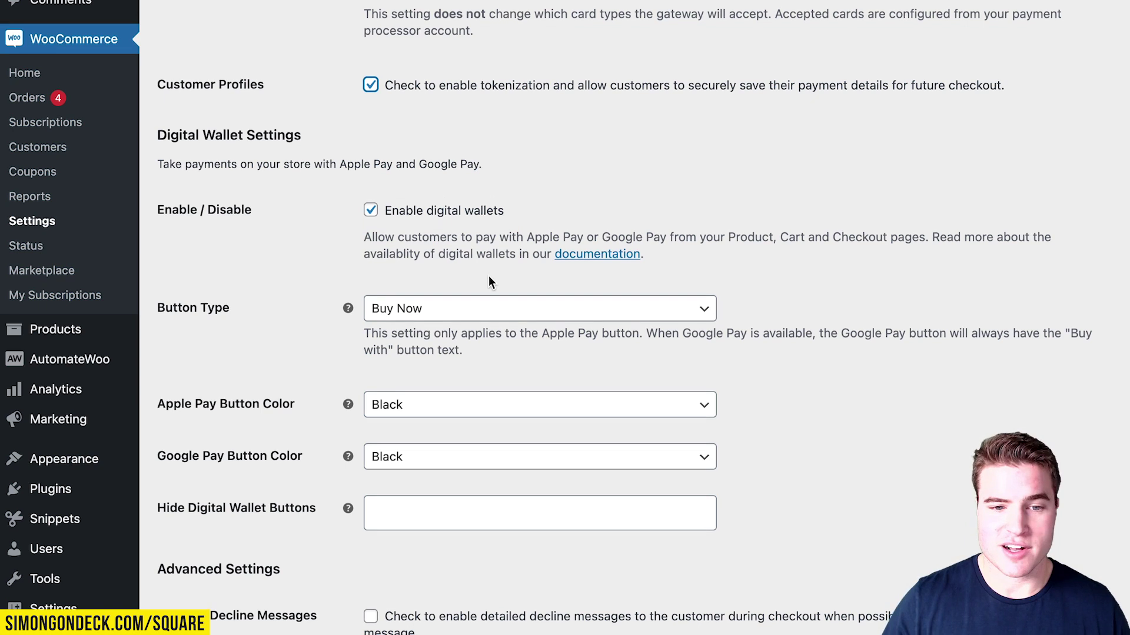
scroll(489, 282, down, 3)
click(458, 371)
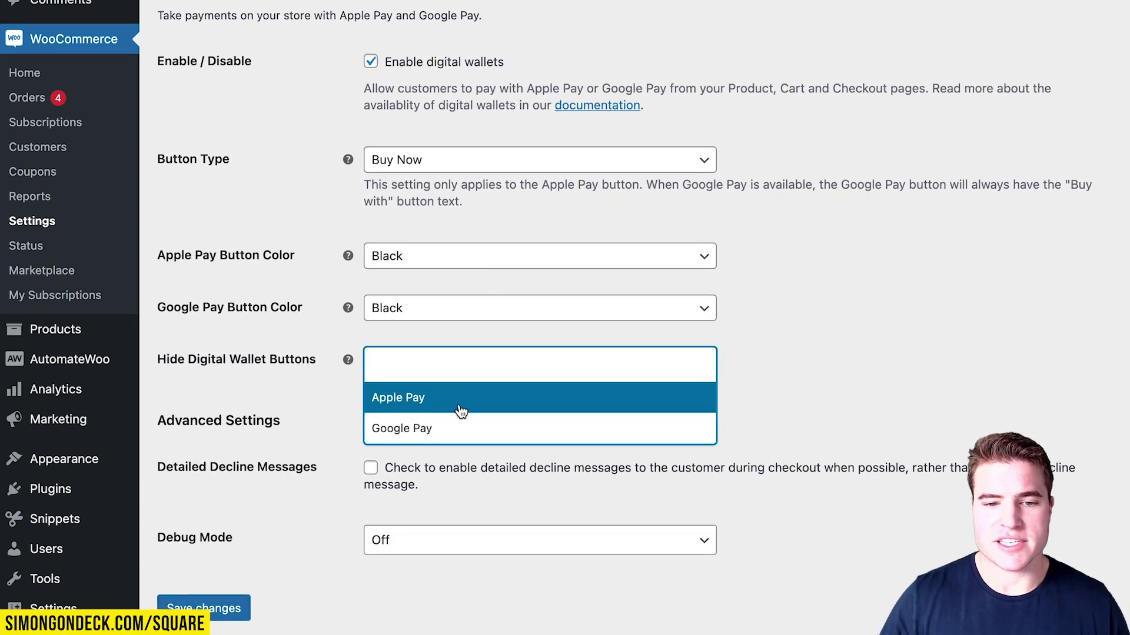
click(466, 560)
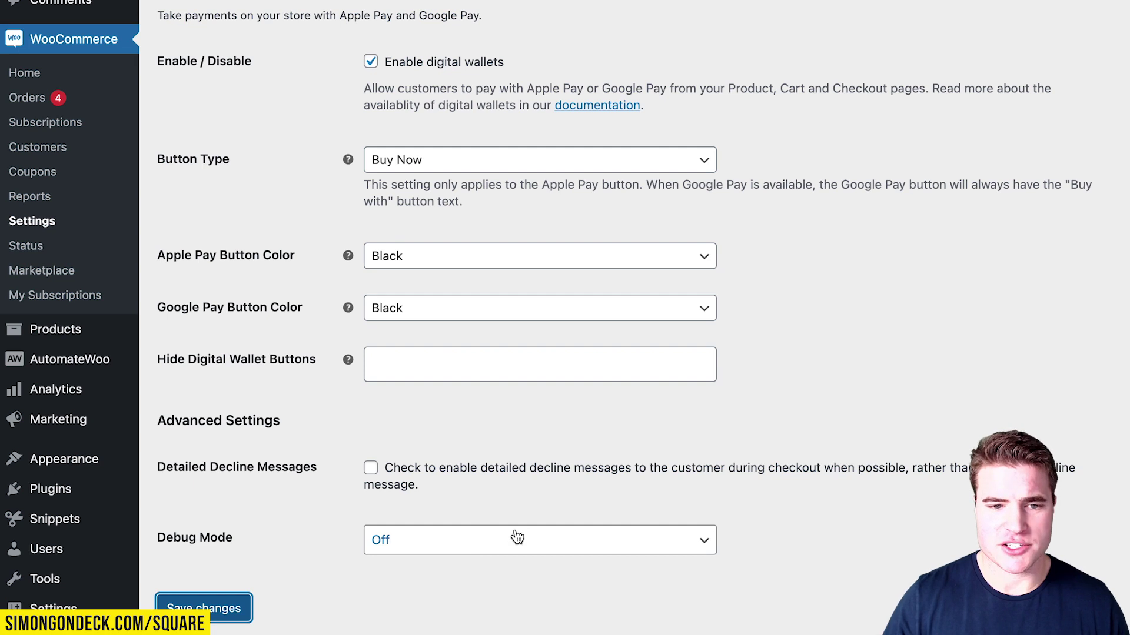
key(Return)
scroll(517, 537, down, 10)
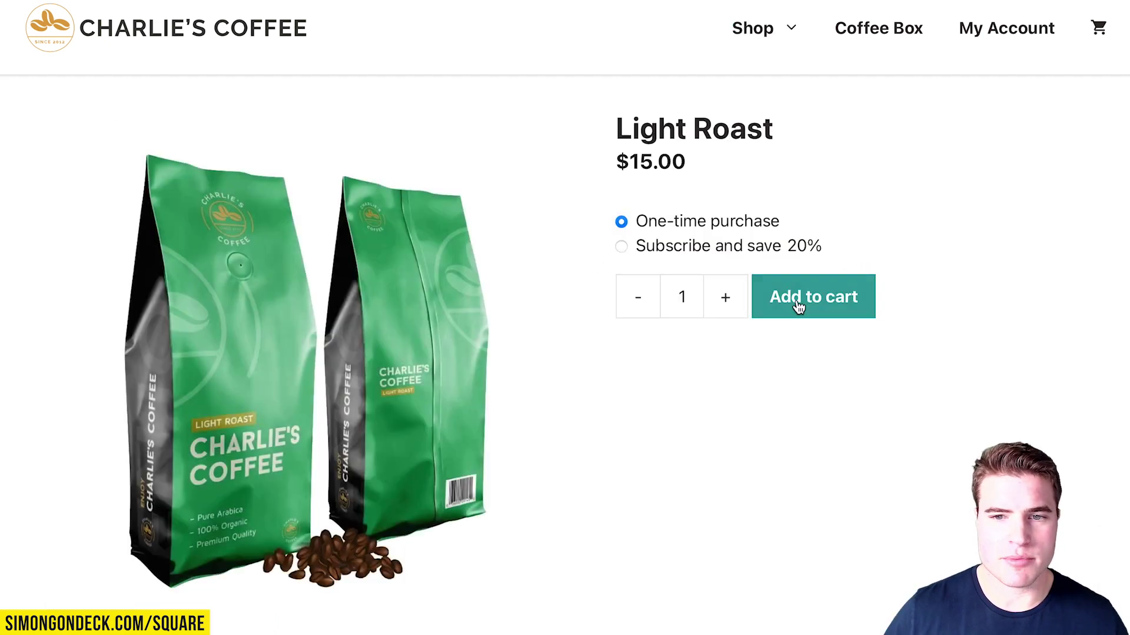
Add a Light Roast bag to the cart and check out with the test credit card for $21.45.
click(798, 307)
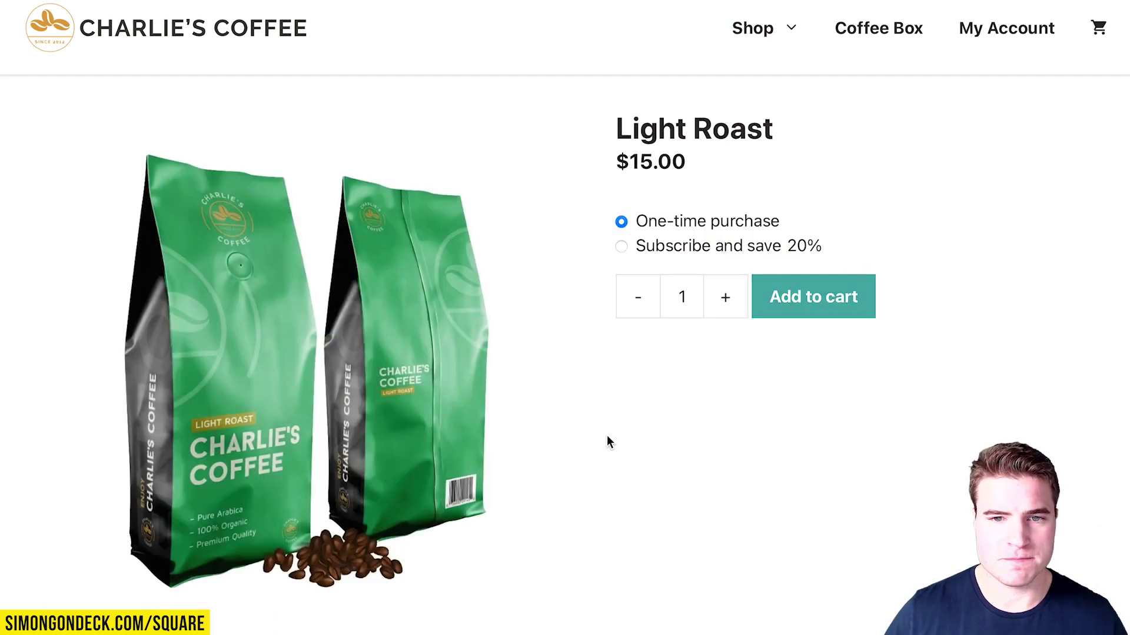
scroll(647, 447, down, 5)
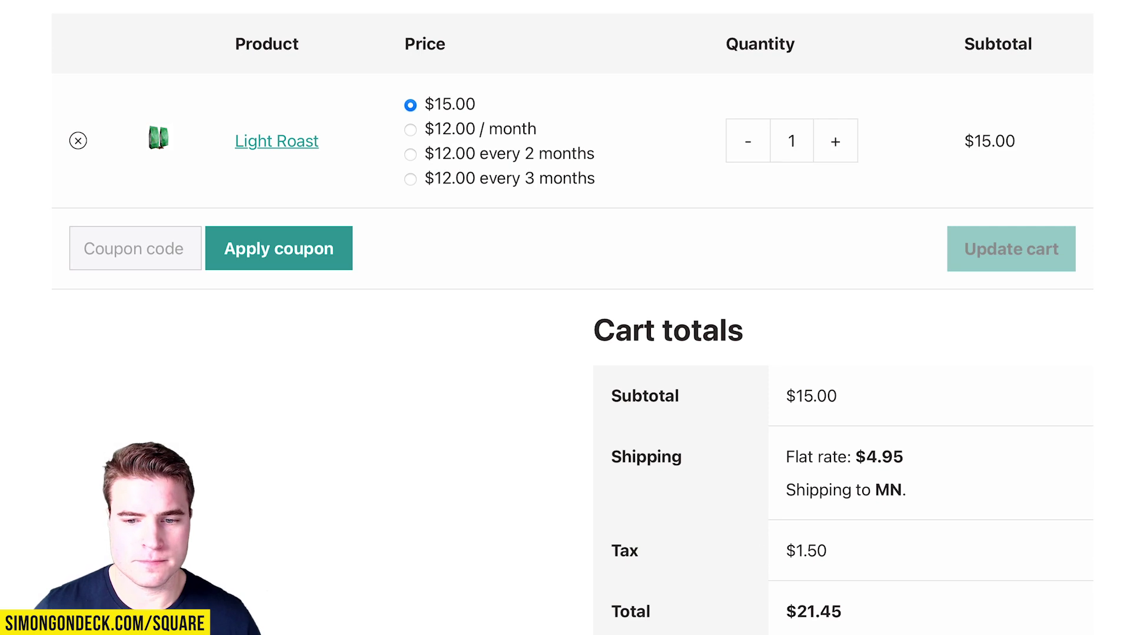
scroll(565, 353, down, 3)
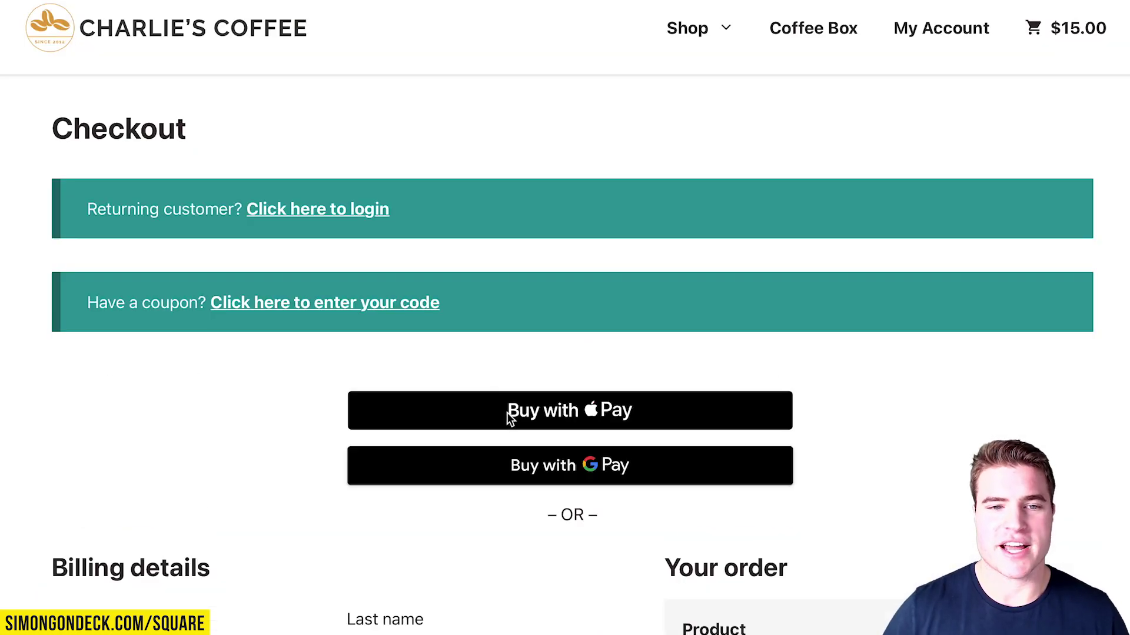
scroll(628, 437, down, 8)
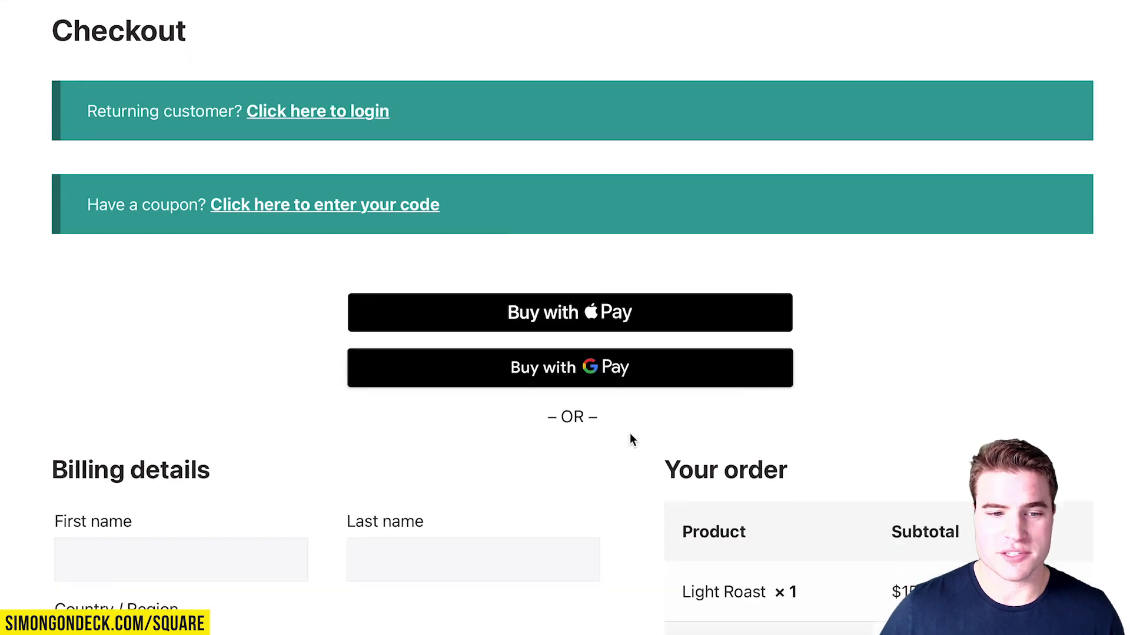
scroll(628, 435, down, 2)
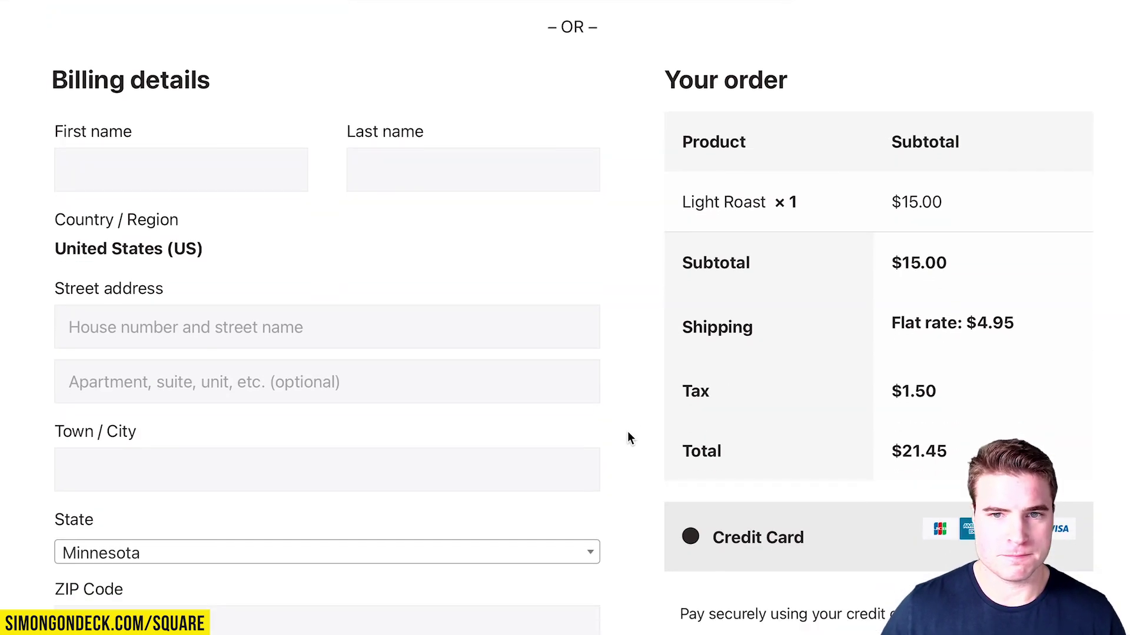
scroll(595, 412, down, 1)
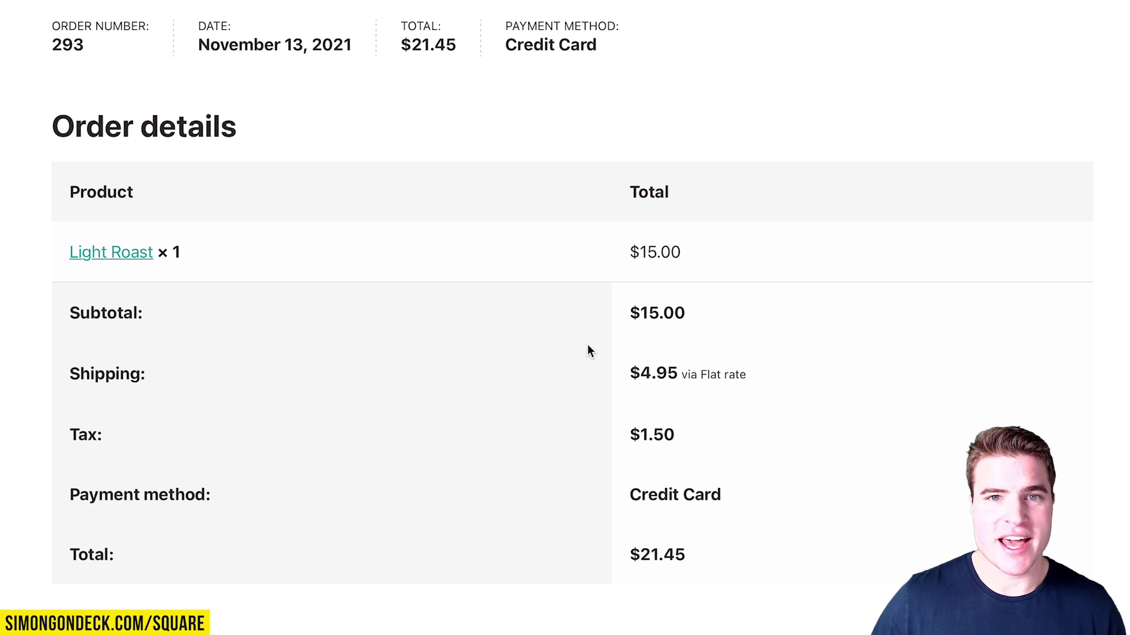
key(super+Tab)
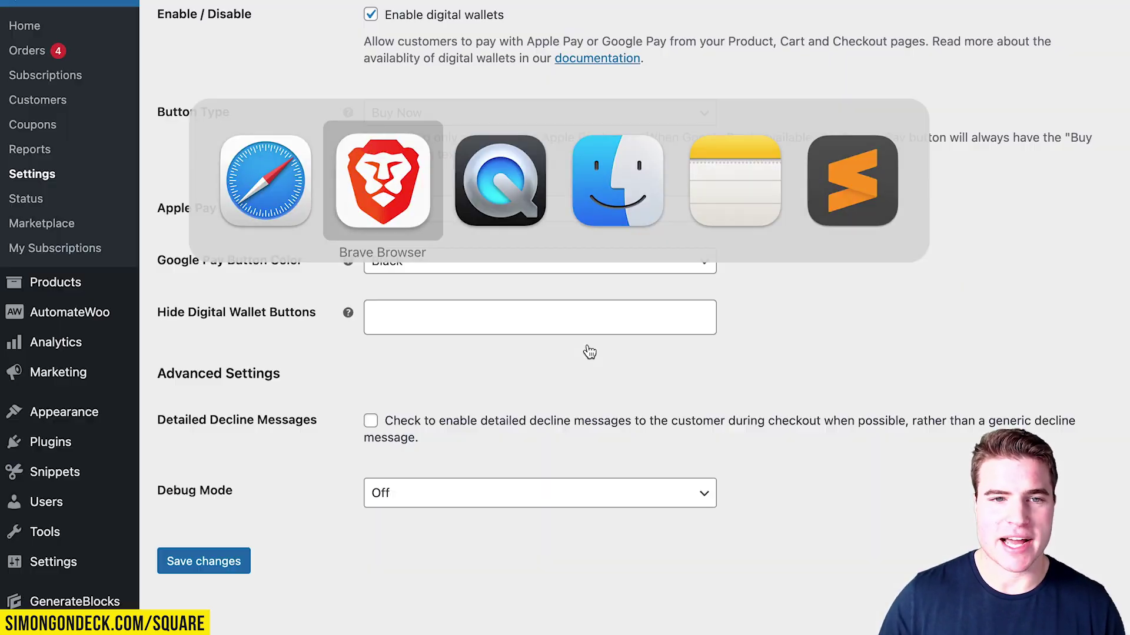
Open the newest $21.45 order and select the transaction ID in its Square Charge note.
click(94, 50)
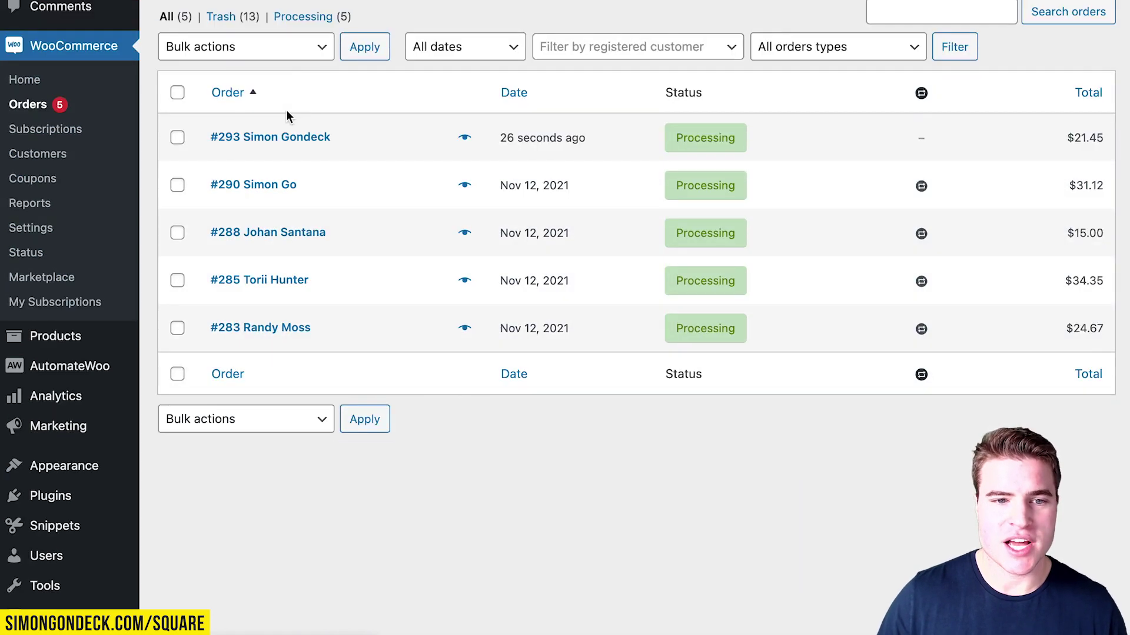
click(289, 136)
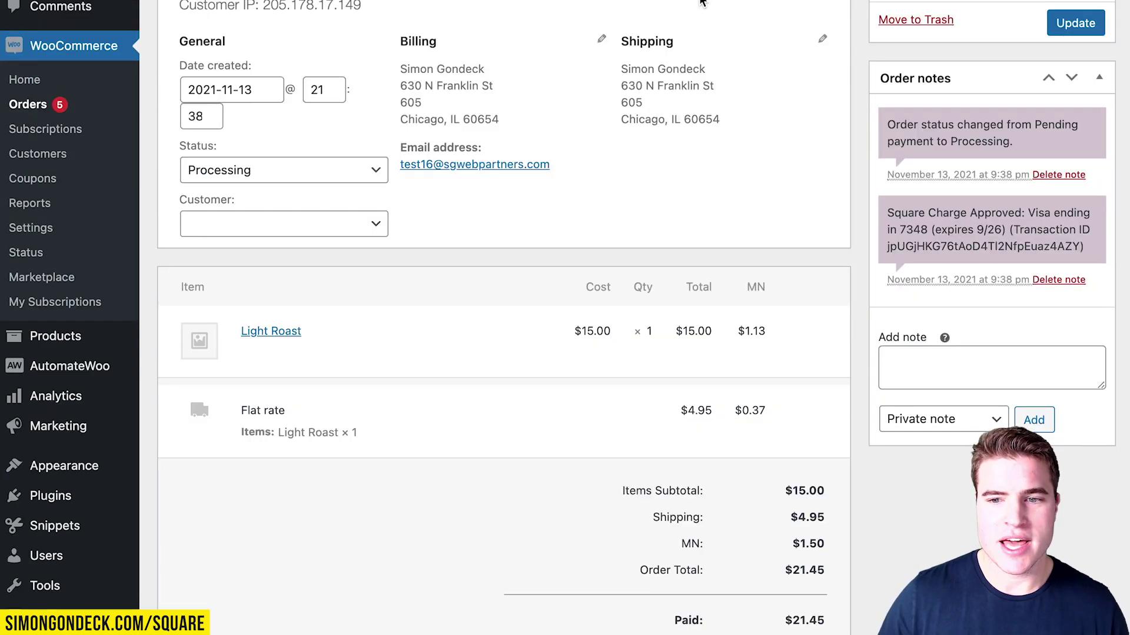
scroll(940, 112, down, 3)
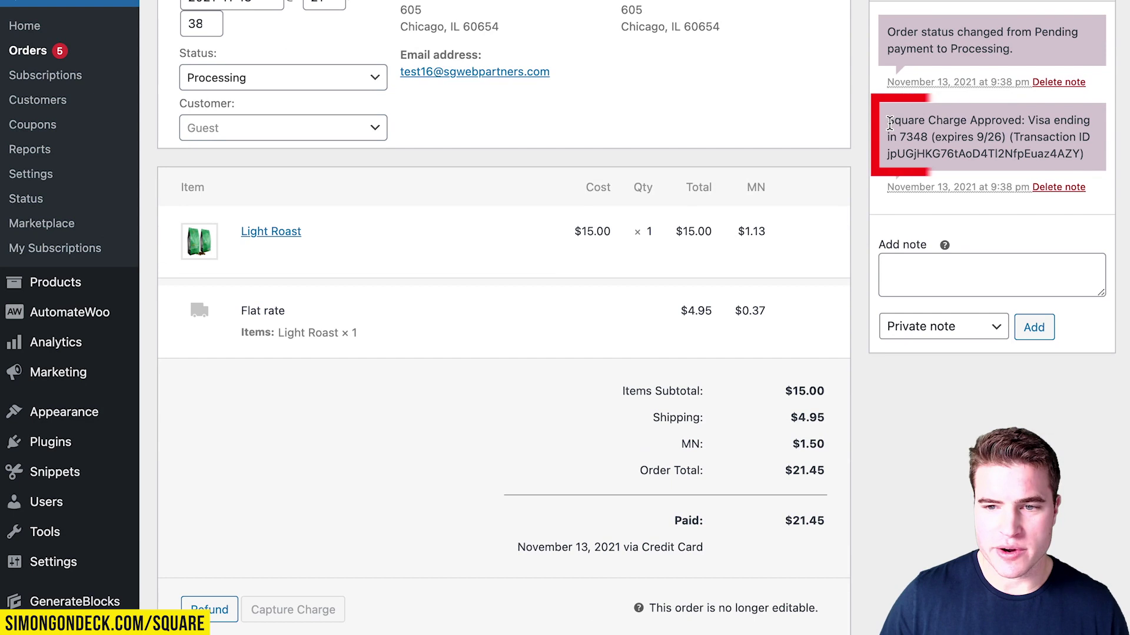
mouse_move(887, 120)
mouse_down()
mouse_move(1089, 141)
mouse_move(1076, 150)
mouse_move(1087, 156)
mouse_up()
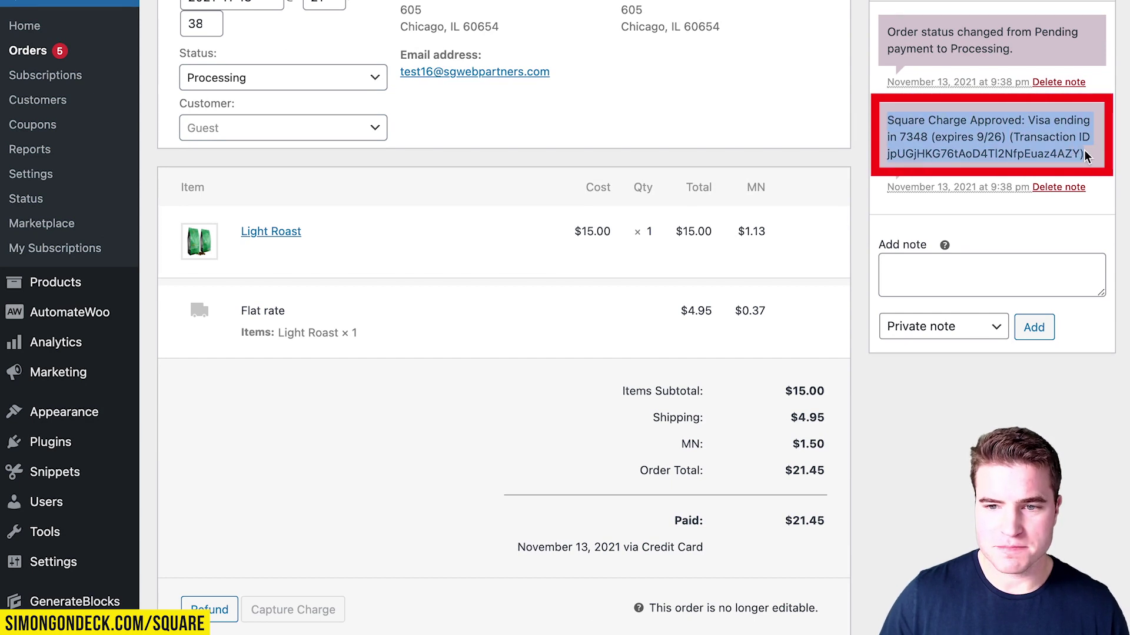
click(1013, 147)
double_click(1013, 149)
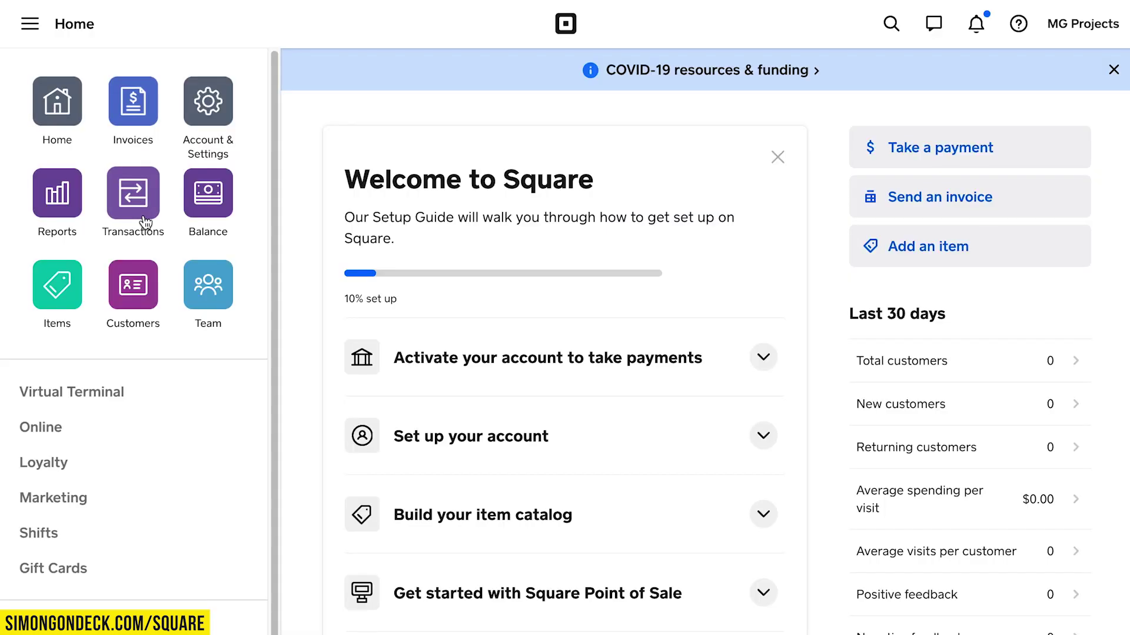
click(131, 197)
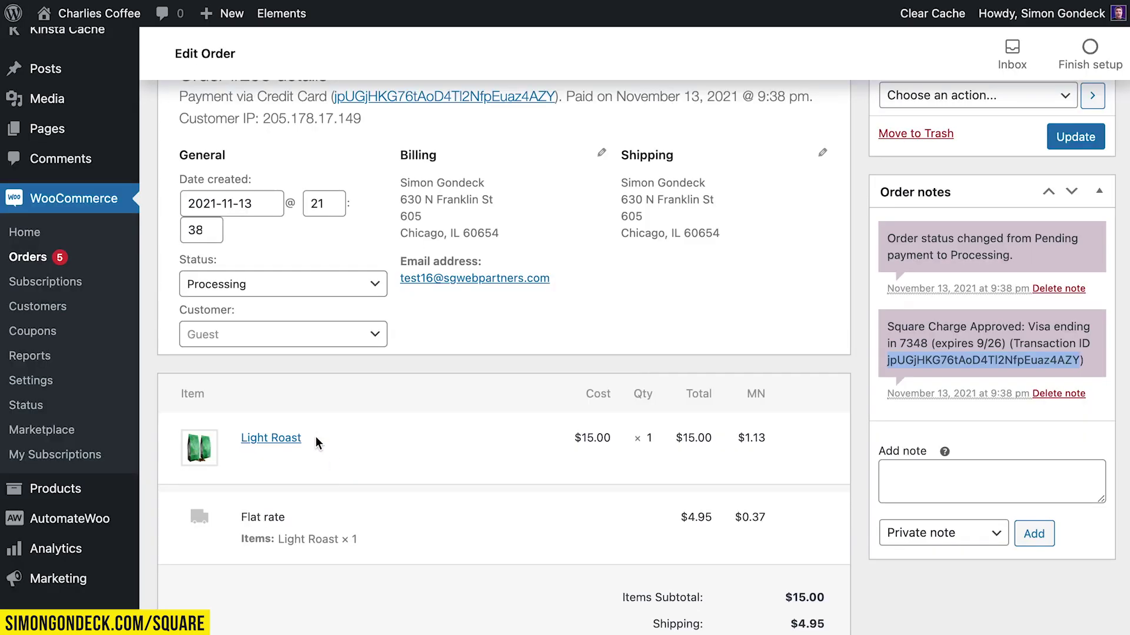
Open the payment panel for the $21.45 Charlies Coffee transaction in Square Transactions.
scroll(317, 412, up, 3)
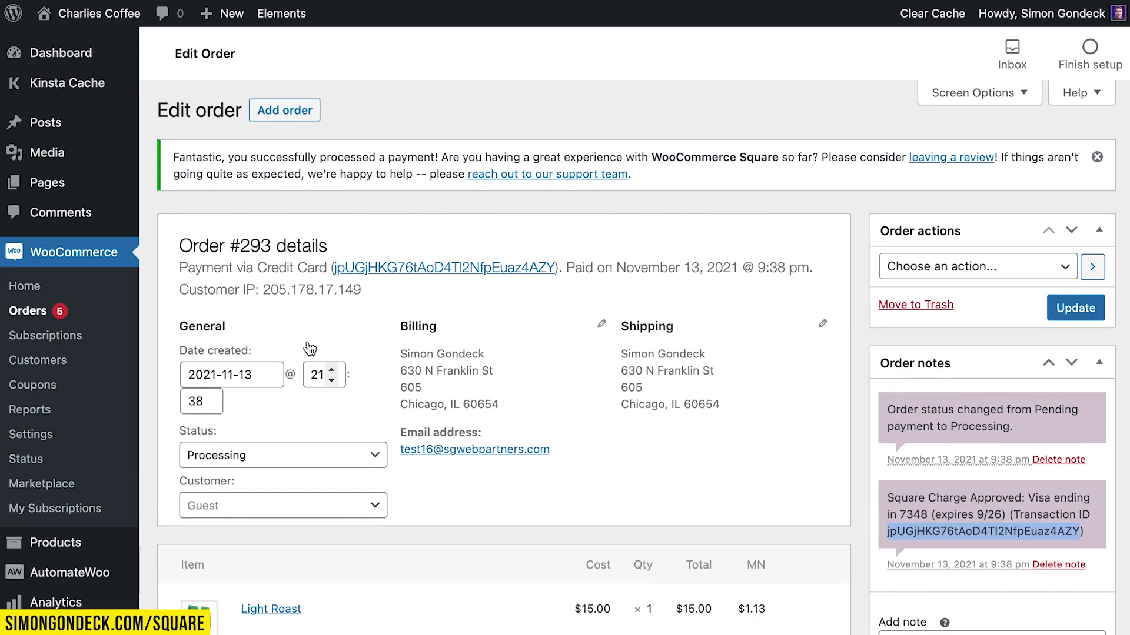
double_click(256, 241)
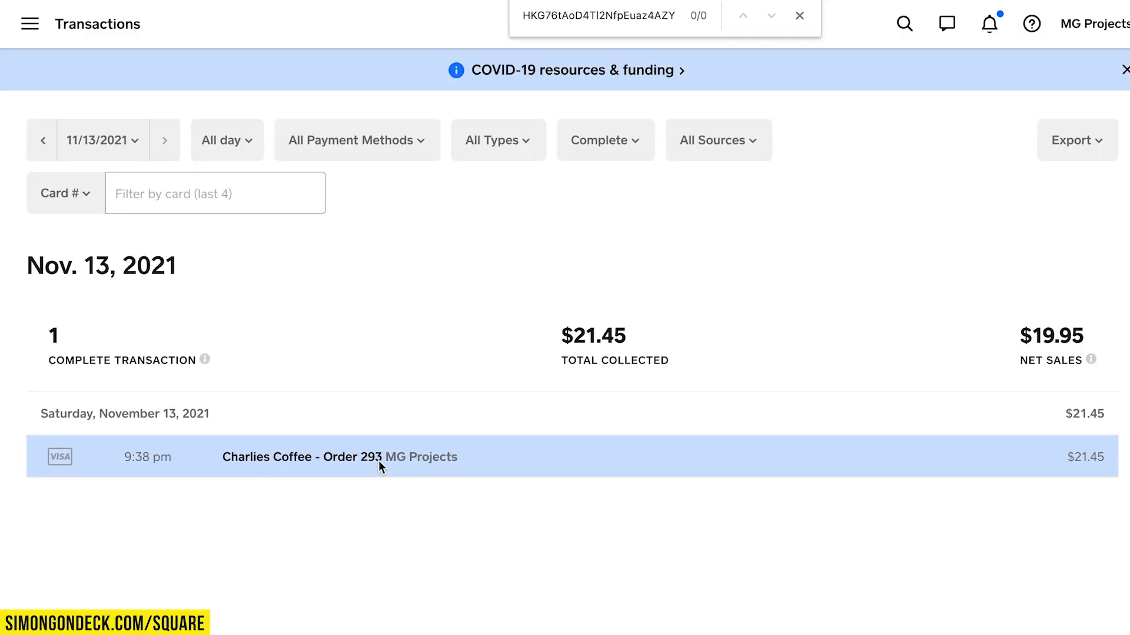
click(371, 471)
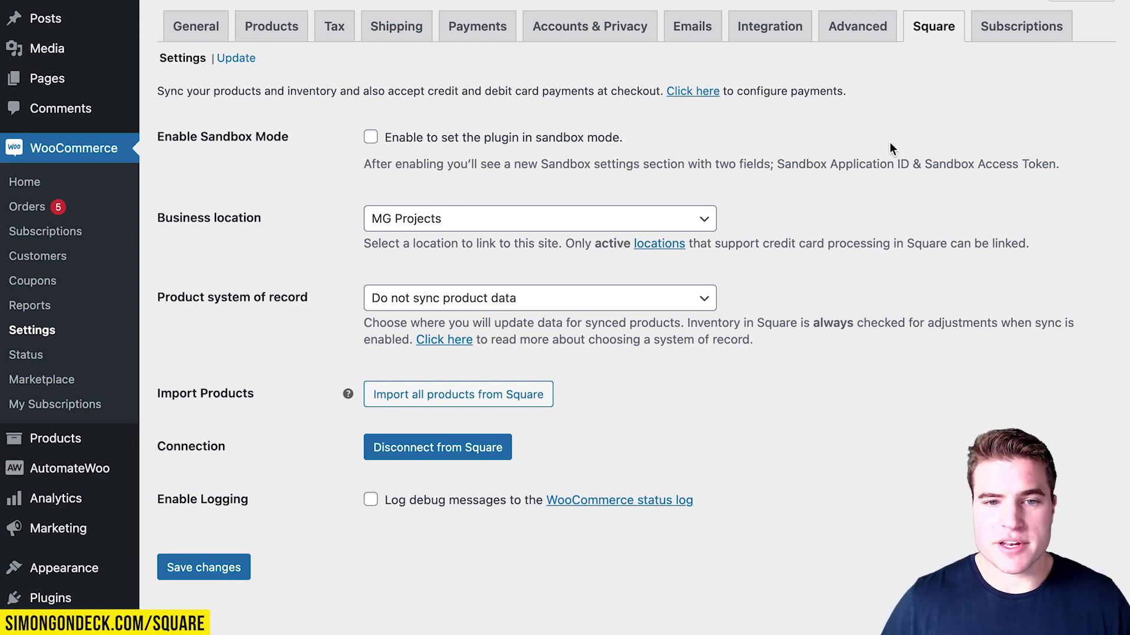
Enable Square sandbox mode, save, and open the developer.squareup.com link in a new tab.
click(371, 137)
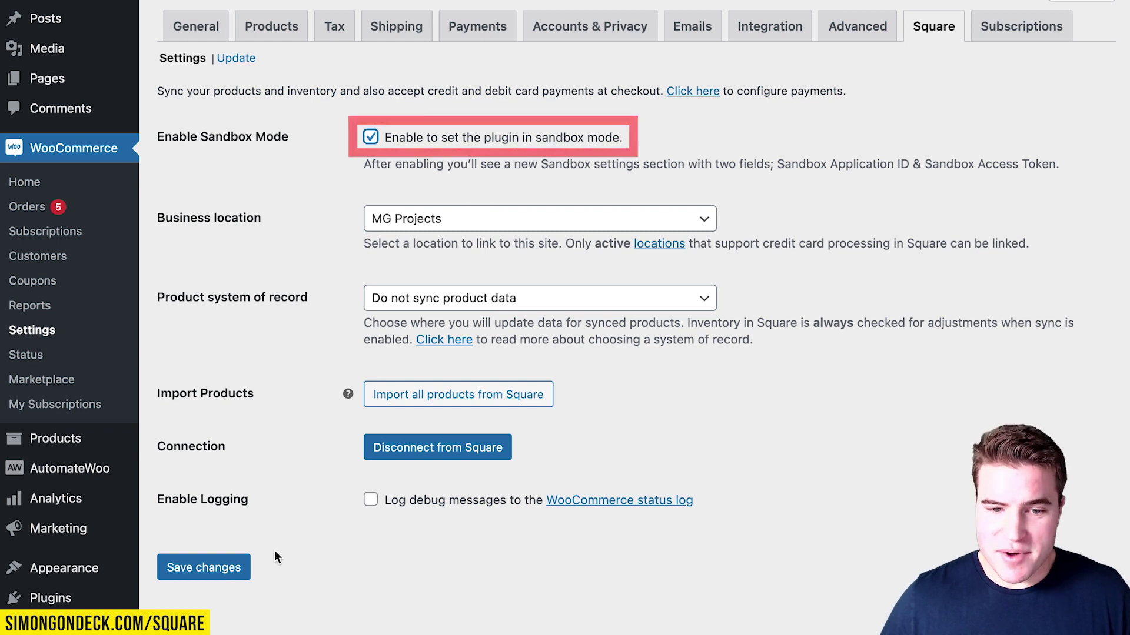
click(250, 568)
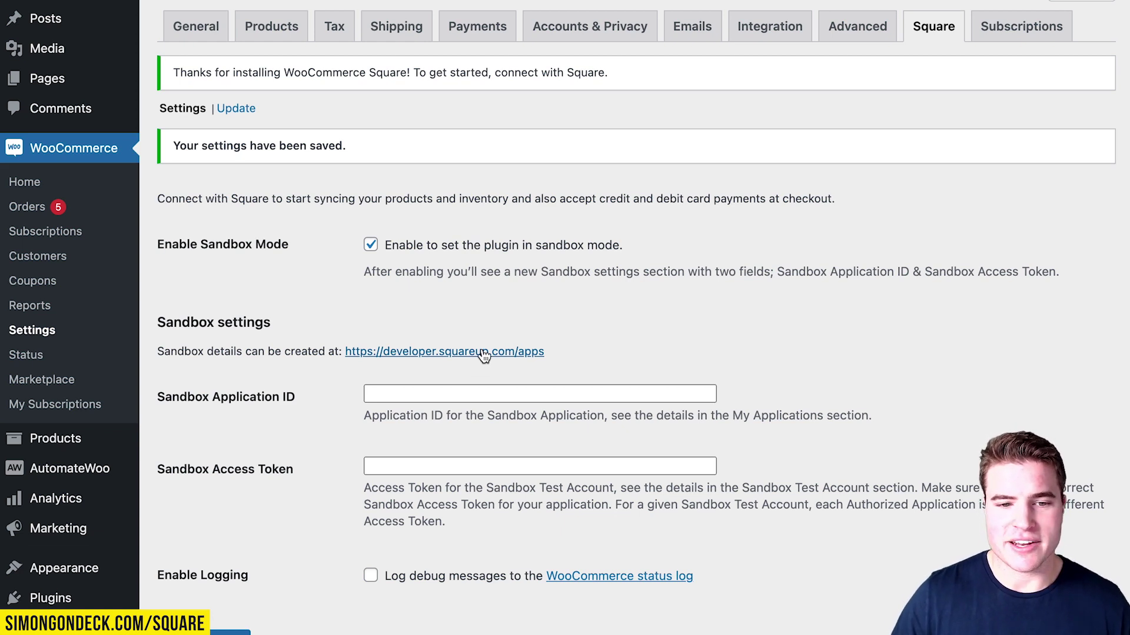
right_click(483, 356)
click(497, 356)
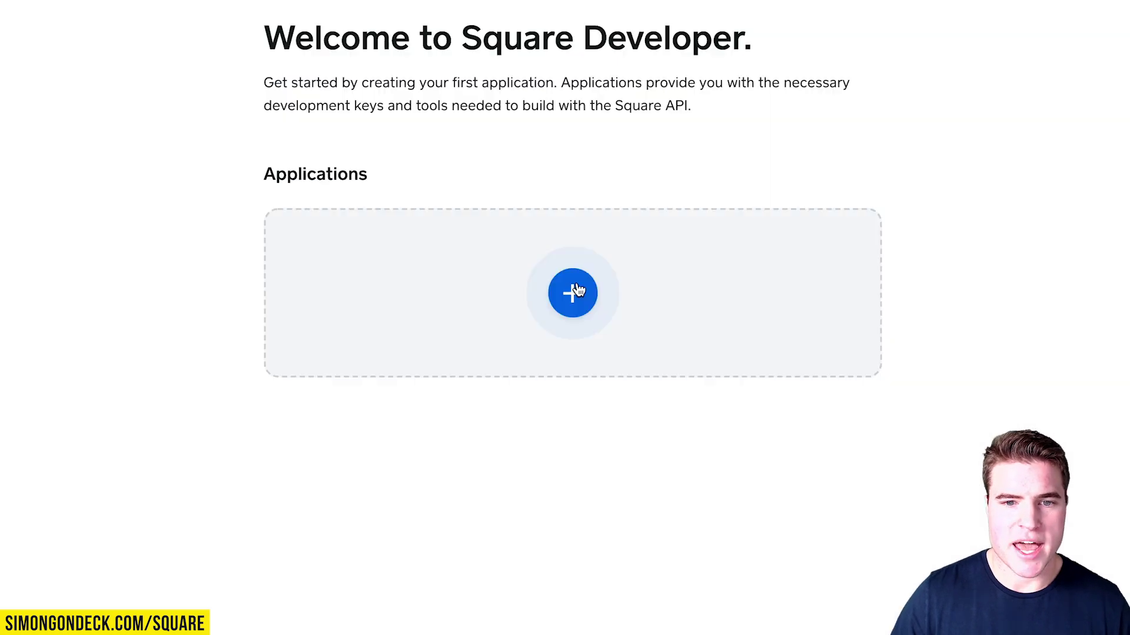
Create the 'Charlies Coffee Co - Sandbox' application, accepting the Terms of Service.
click(570, 292)
text(Char)
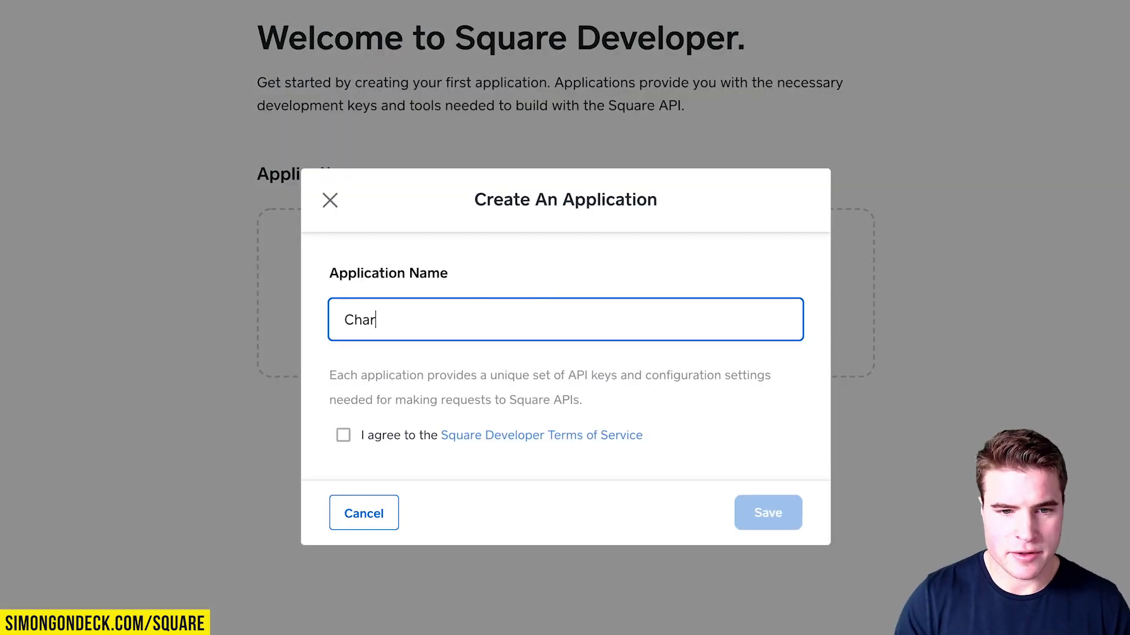
text(lies Coffee Co - SAnd)
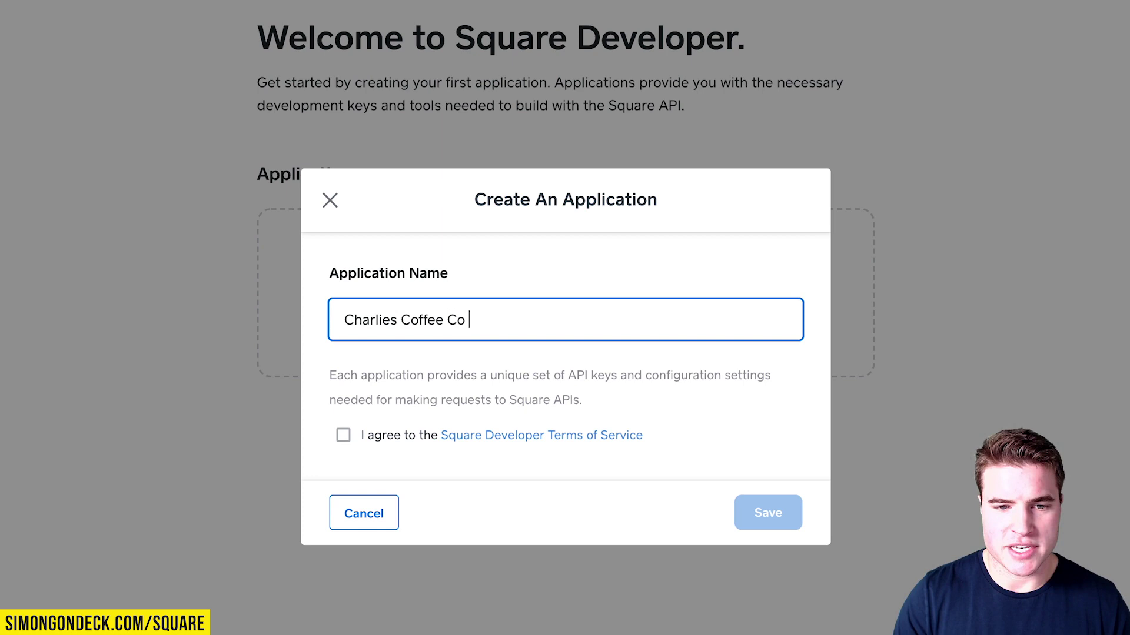
key(BackSpace)
key(BackSpace)
key(BackSpace)
text(andbox)
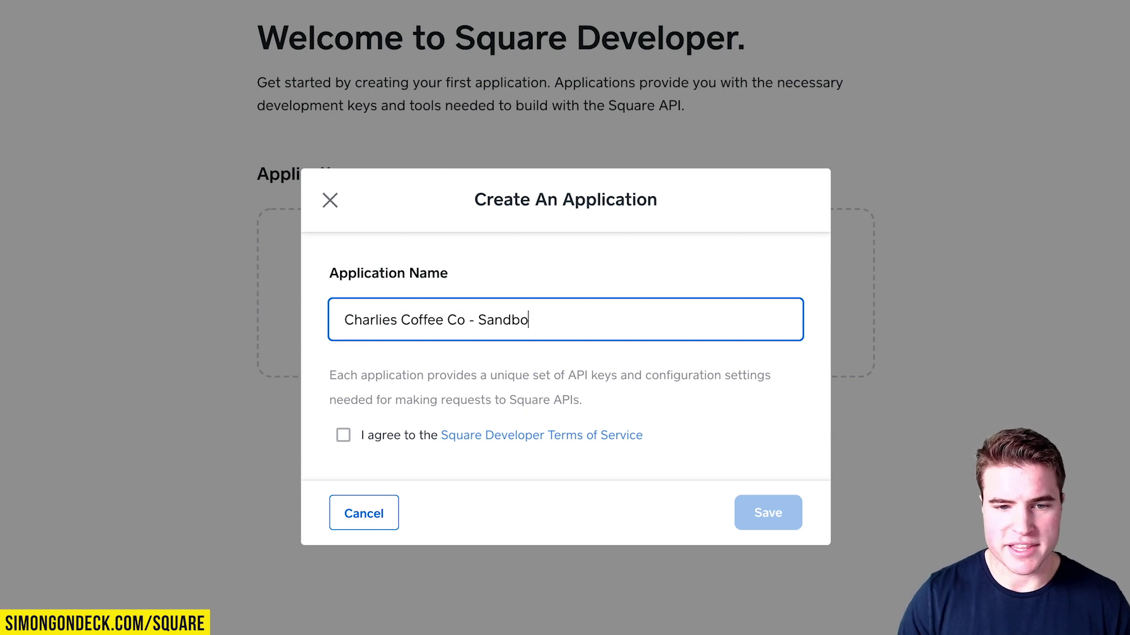
click(343, 435)
click(767, 513)
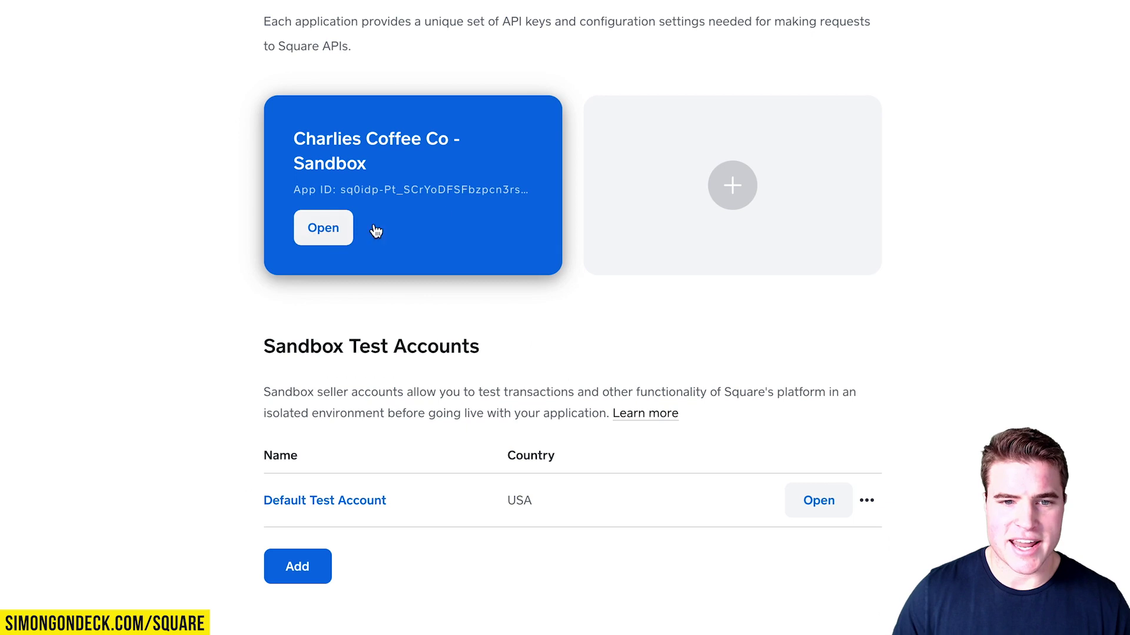
click(375, 231)
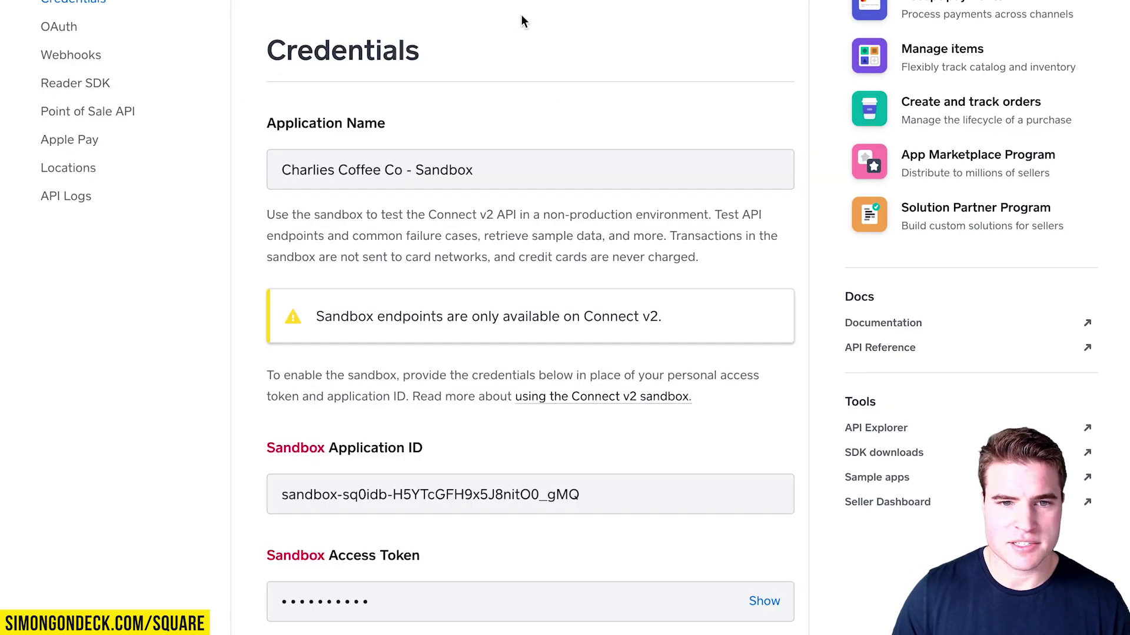
Copy the sandbox Application ID and target WooCommerce's Sandbox Application ID field.
drag(580, 494, 265, 492)
key(super+c)
scroll(560, 448, down, 4)
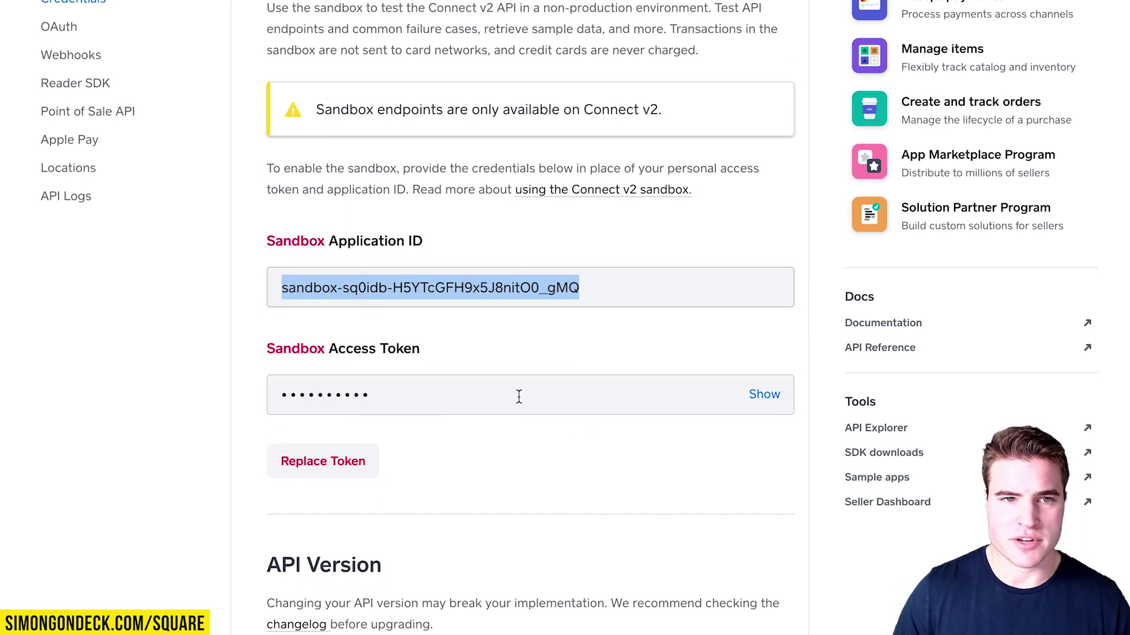
key(ctrl+Tab)
click(444, 277)
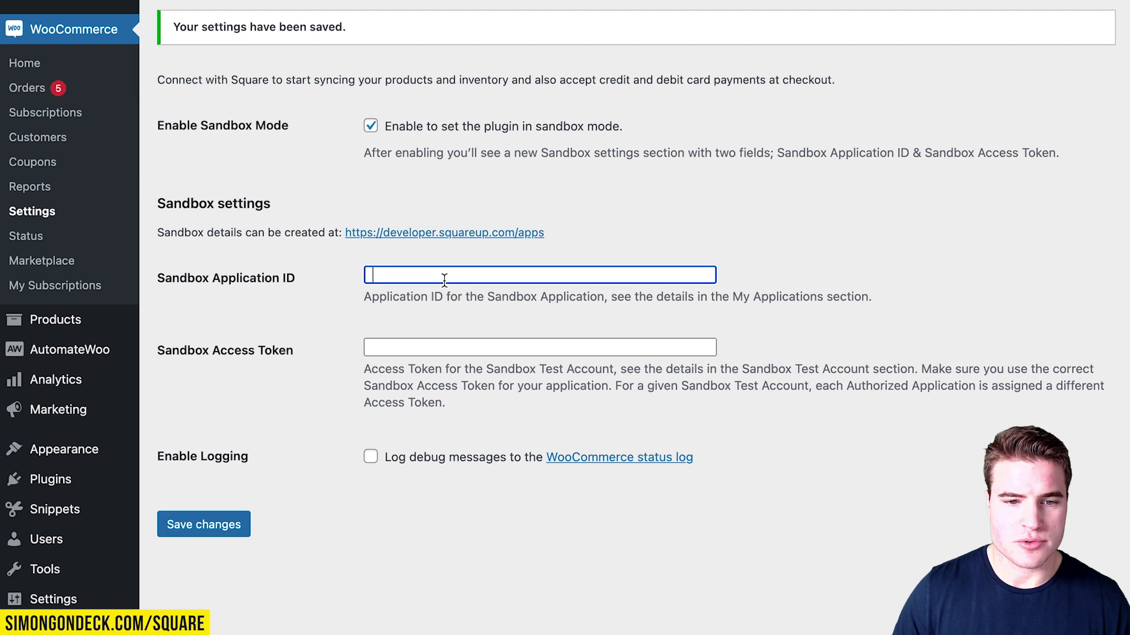
Paste the sandbox Application ID and Access Token into WooCommerce and save.
key(super+v)
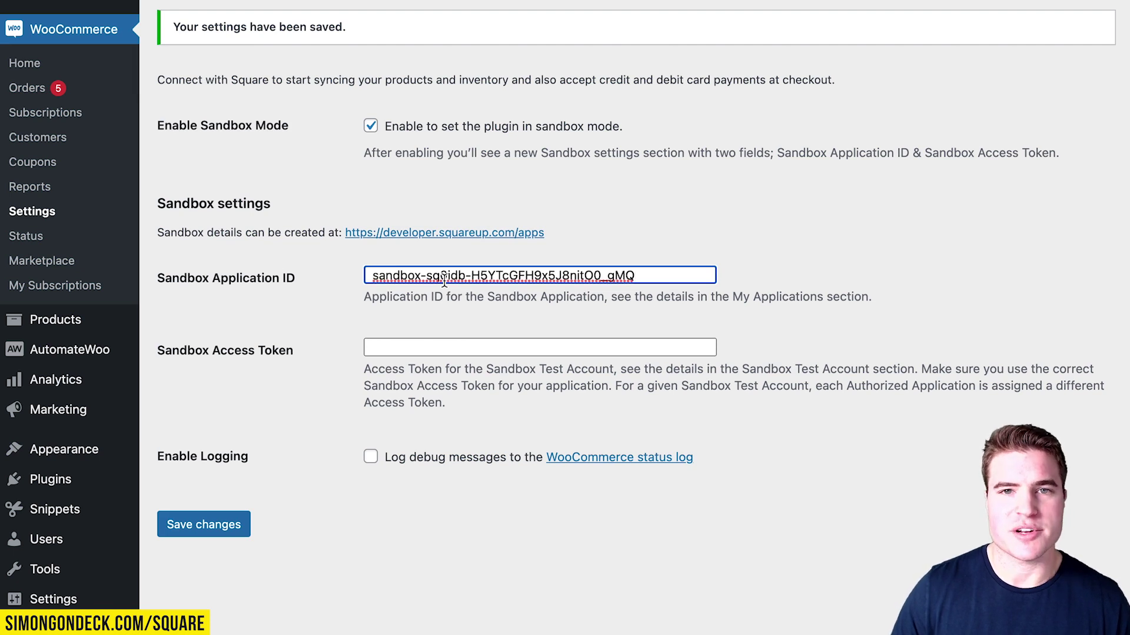
key(ctrl+shift+Tab)
click(766, 393)
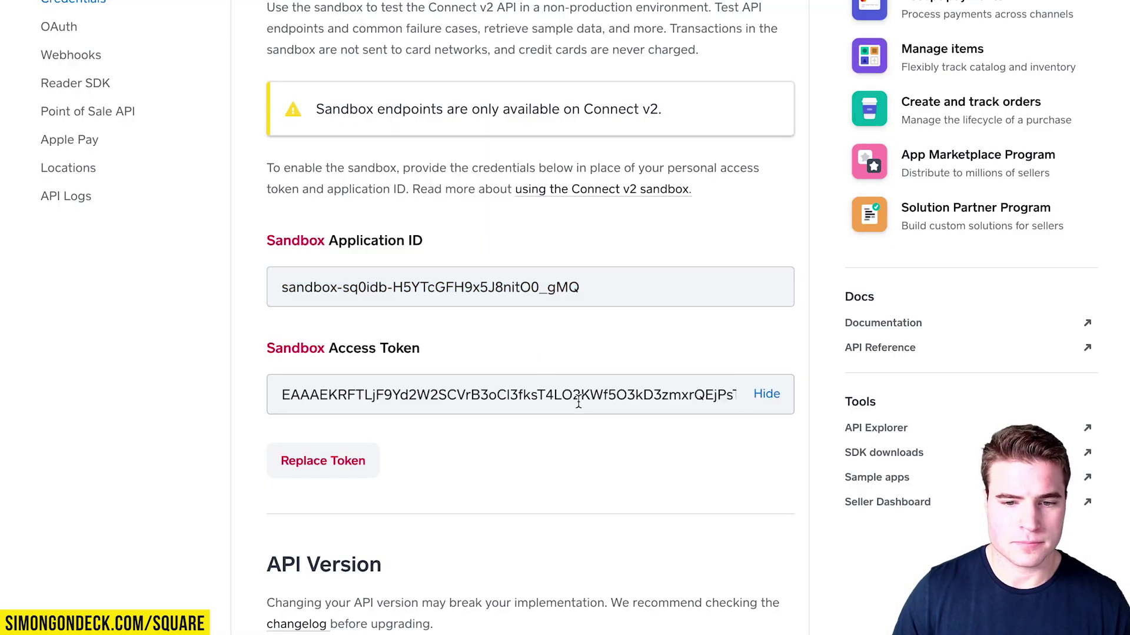
triple_click(578, 402)
key(super+c)
key(ctrl+Tab)
click(512, 348)
key(super+v)
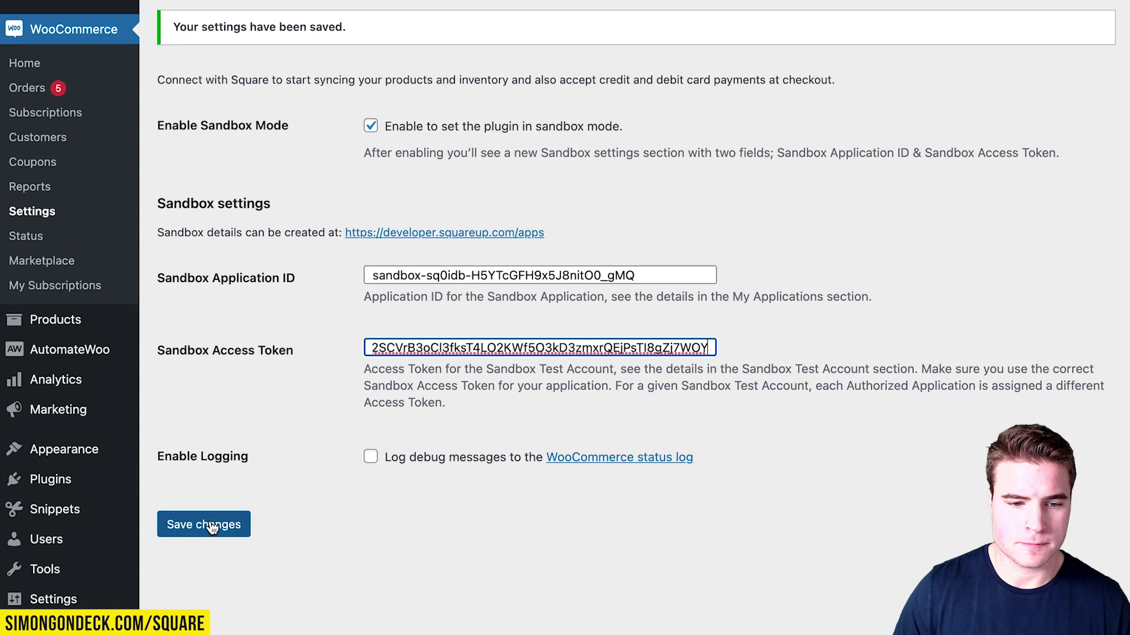
click(230, 524)
Set the business location to Default Test Account and save.
click(594, 457)
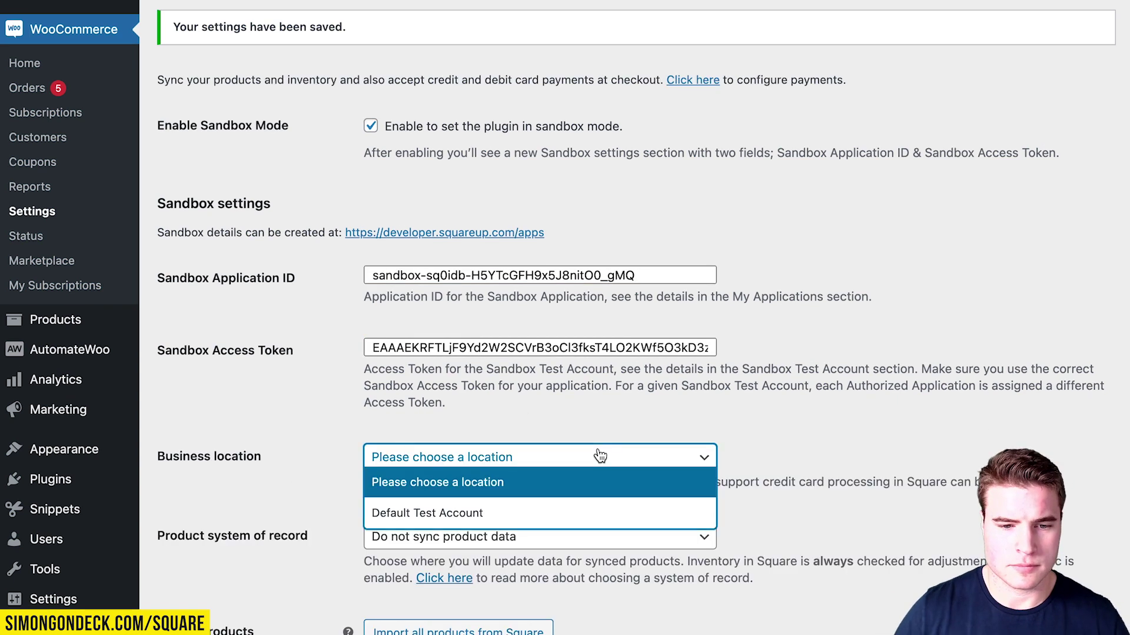
click(584, 514)
scroll(588, 518, down, 4)
click(248, 578)
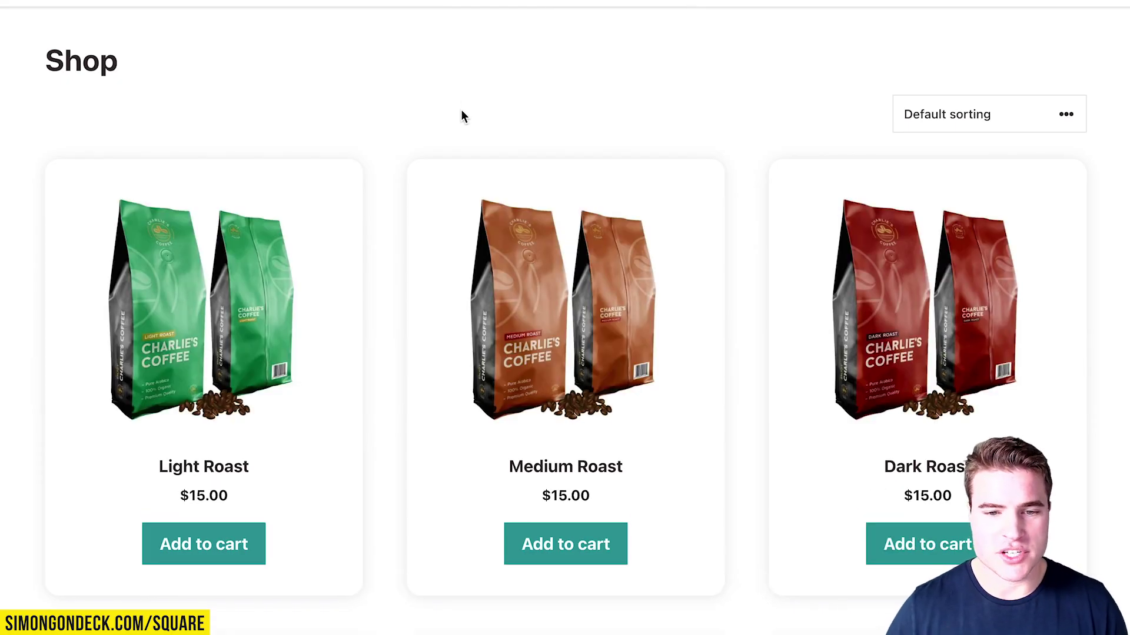
Add 3 Medium Roast, 1 Decaf Coffee and 1 Light Roast for an $85.95 cart total.
click(712, 307)
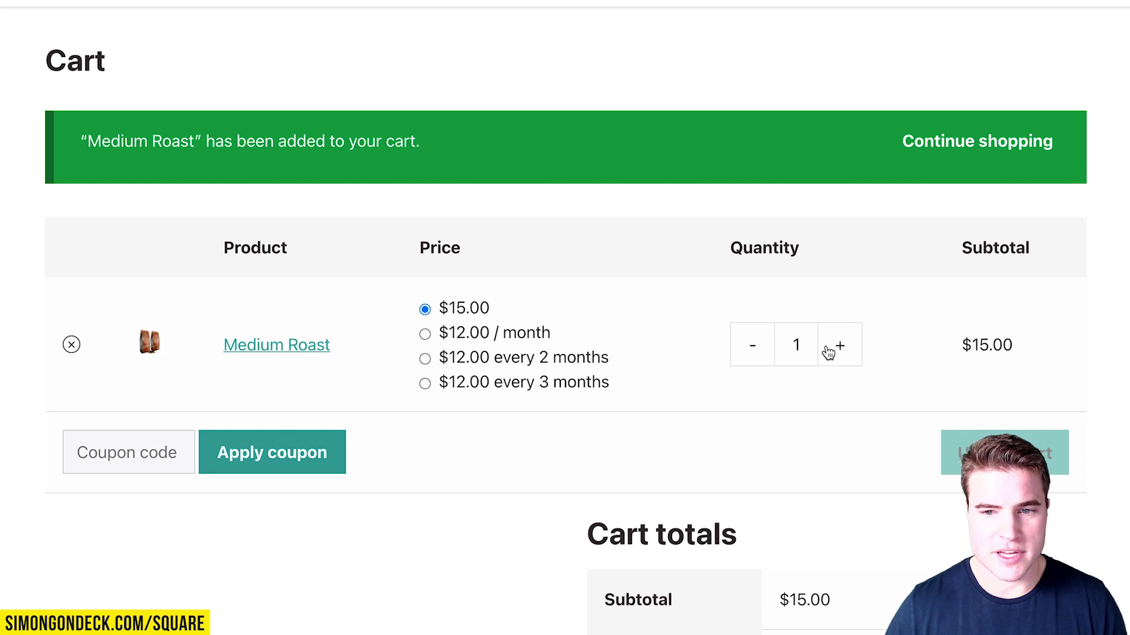
click(835, 346)
click(836, 346)
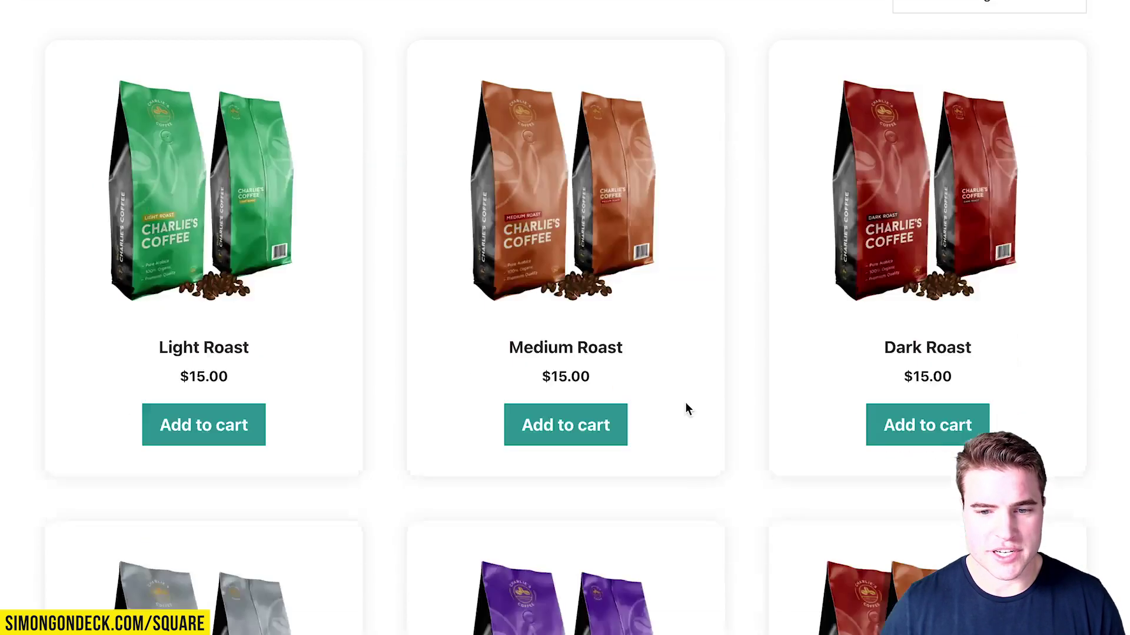
scroll(753, 388, down, 3)
click(194, 283)
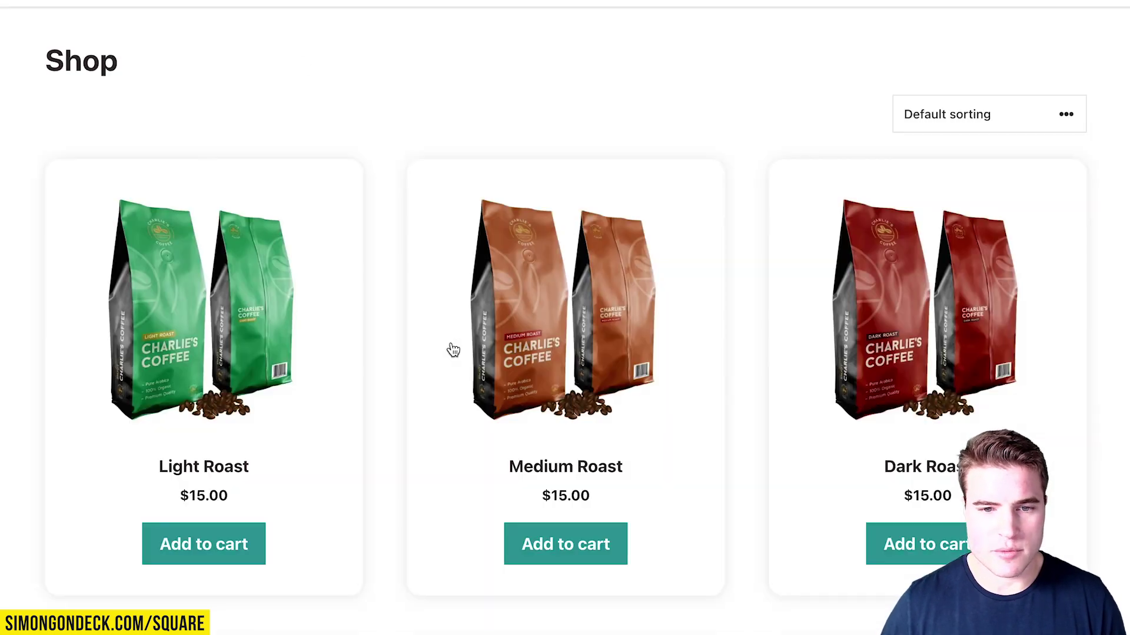
click(217, 534)
scroll(821, 157, down, 10)
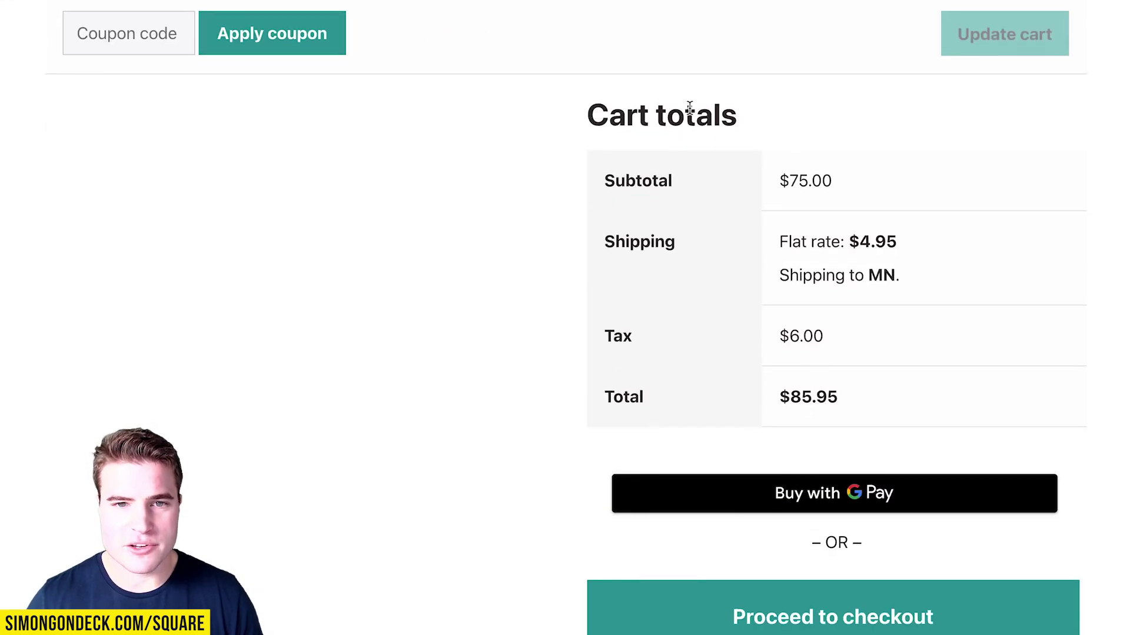
scroll(732, 124, up, 1)
scroll(655, 437, down, 1)
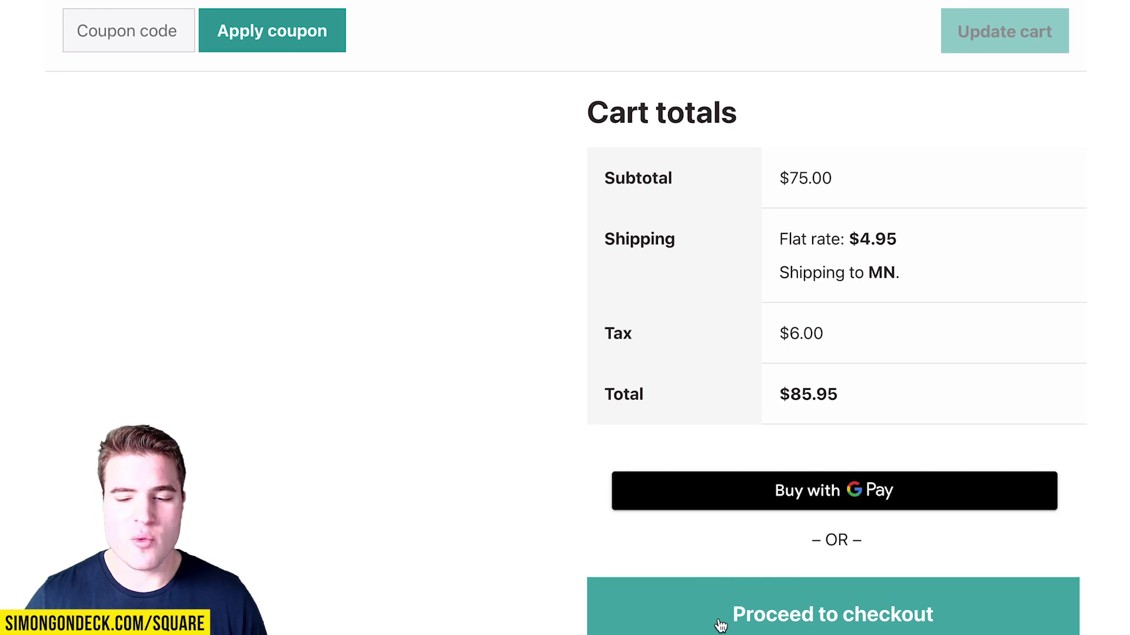
Proceed to checkout for the three-coffee $75.00 order and go to the blank Billing details First name field.
click(679, 585)
scroll(485, 404, down, 3)
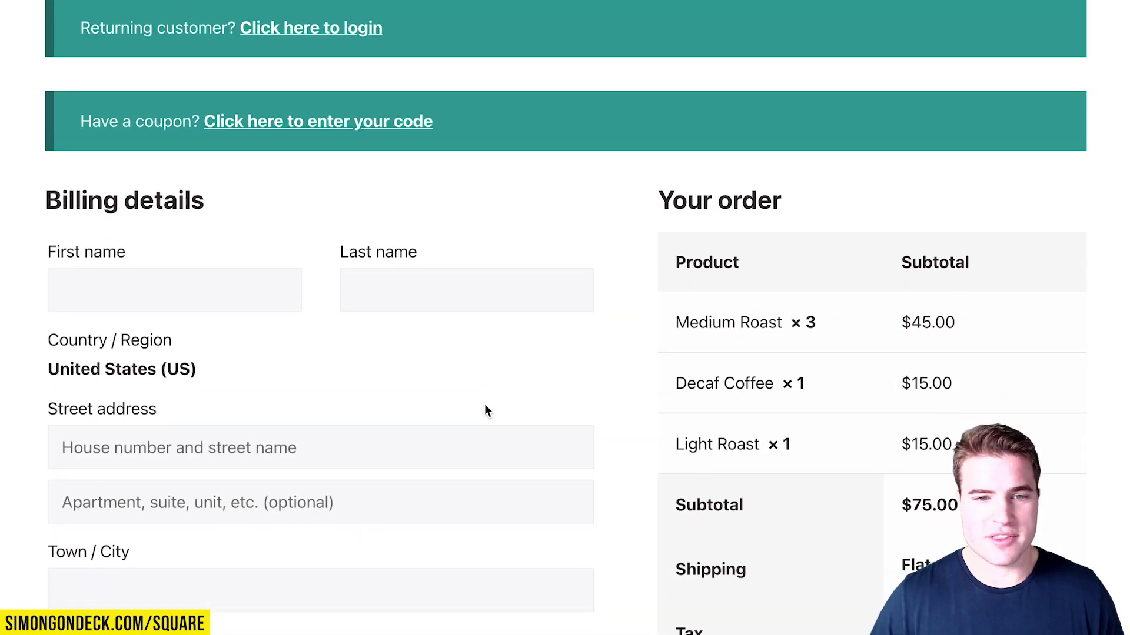
scroll(475, 400, down, 2)
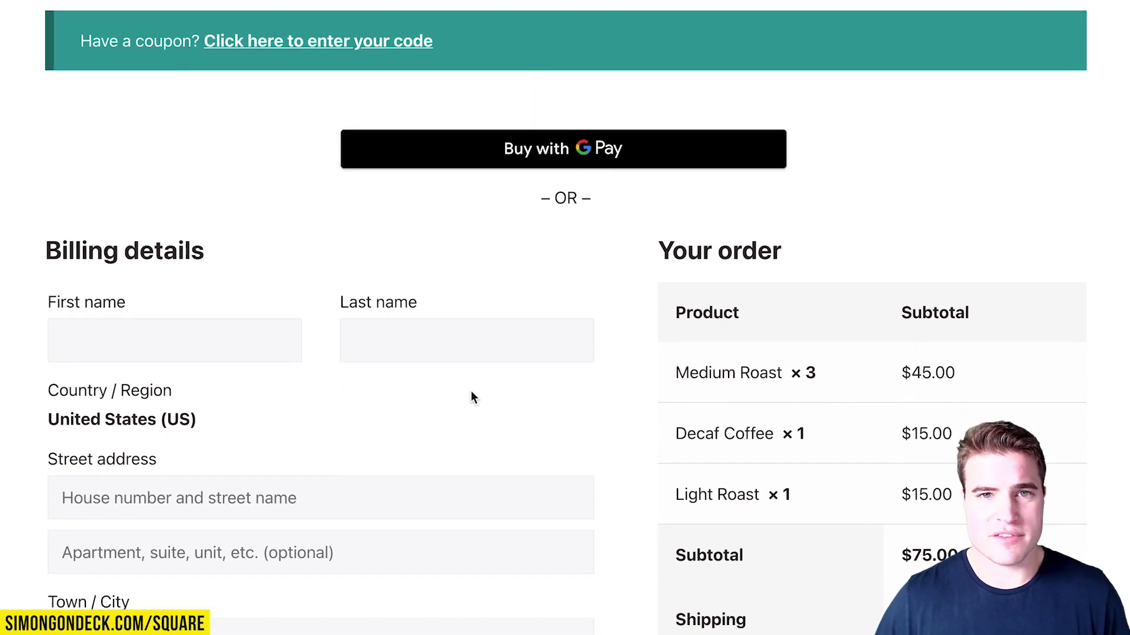
scroll(471, 392, down, 1)
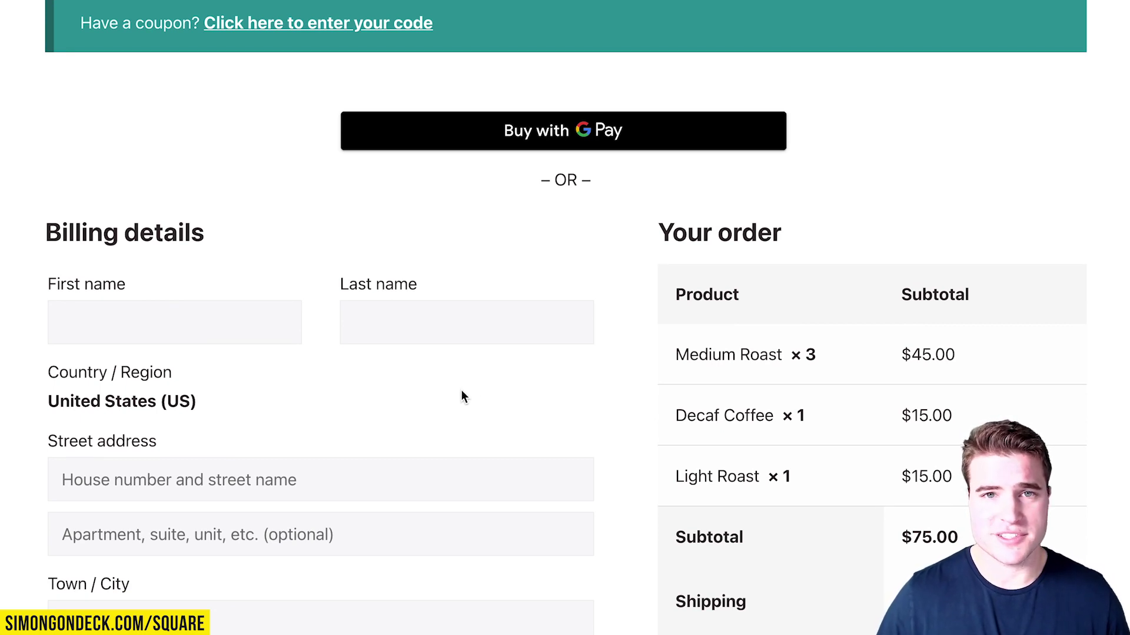
scroll(462, 386, down, 1)
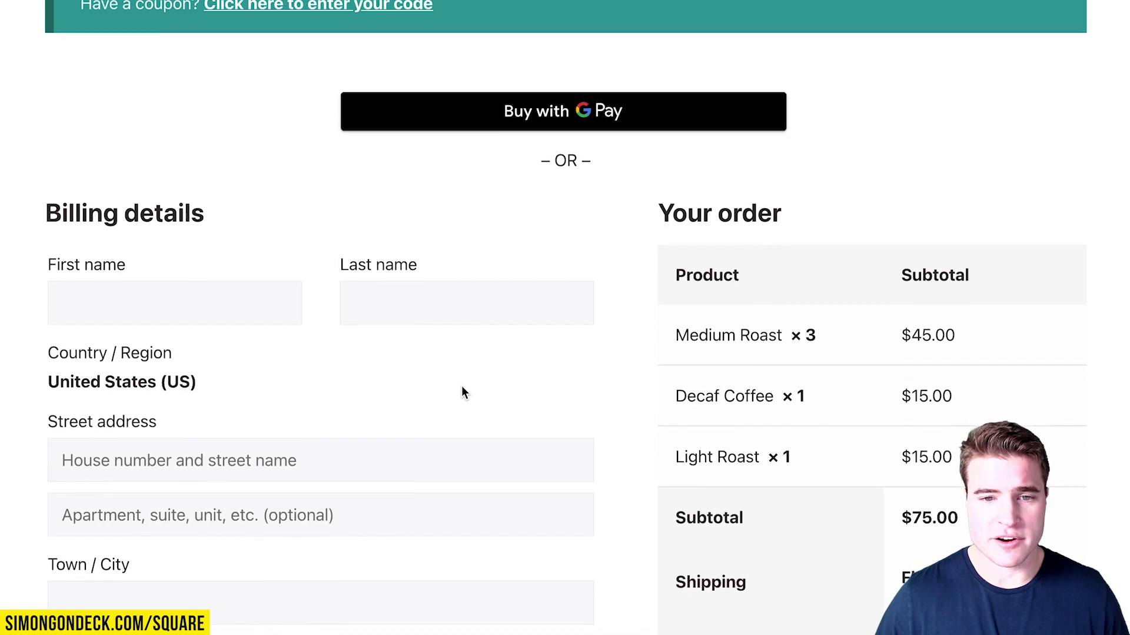
scroll(381, 329, down, 3)
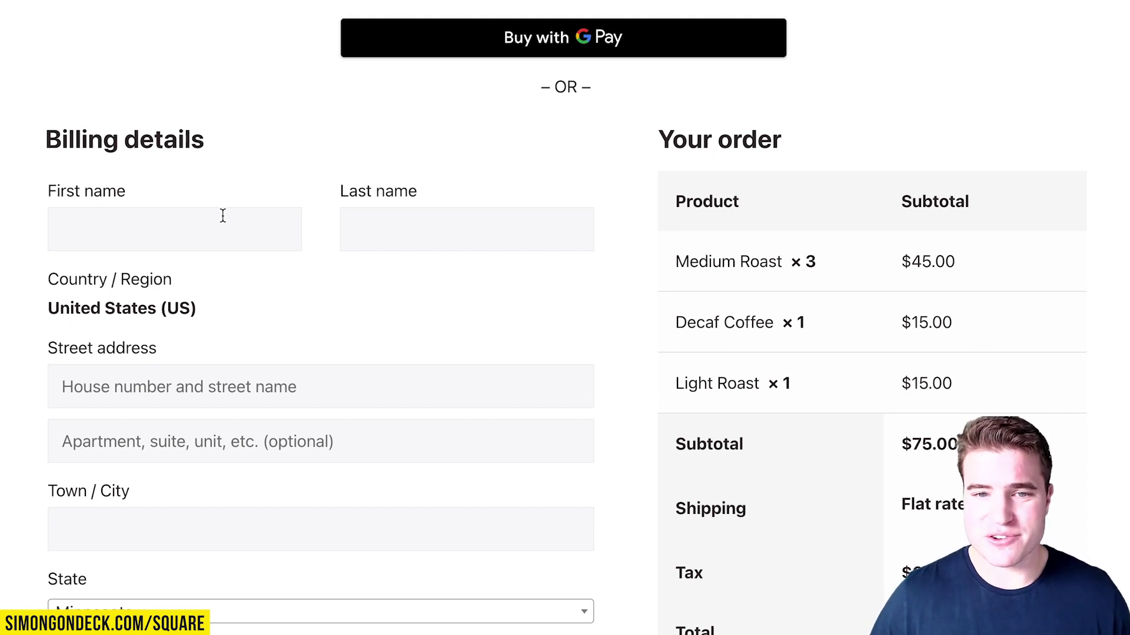
click(223, 216)
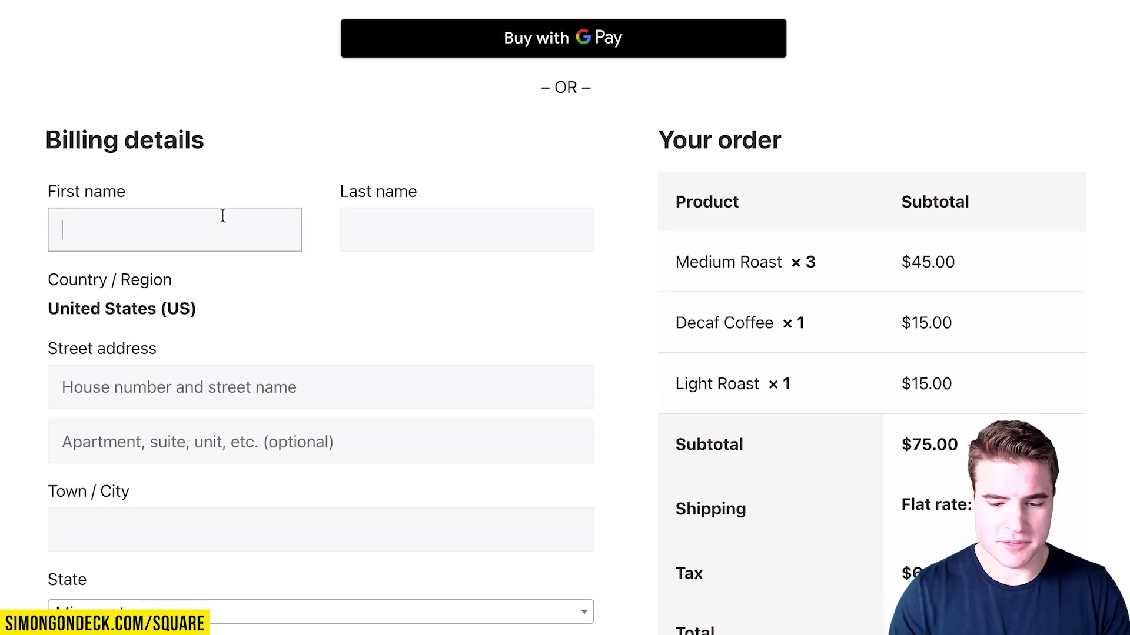
Fill in billing details: customer's first and last name, street address, city, ZIP code and e-mail.
text(Kevin)
key(Tab)
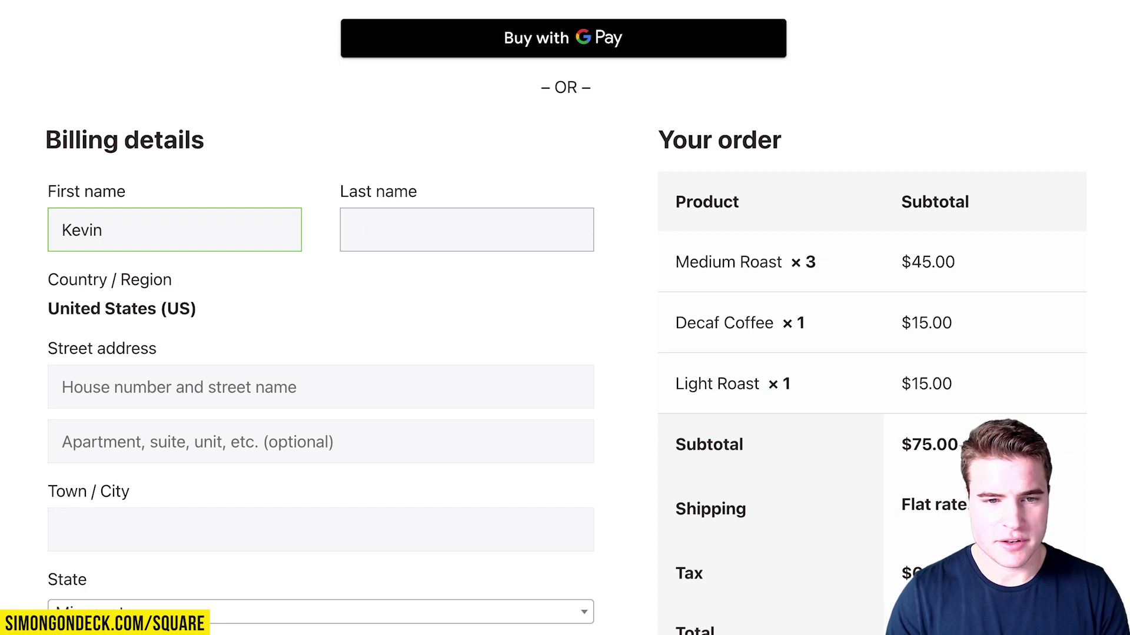
text(Garnett)
key(Tab)
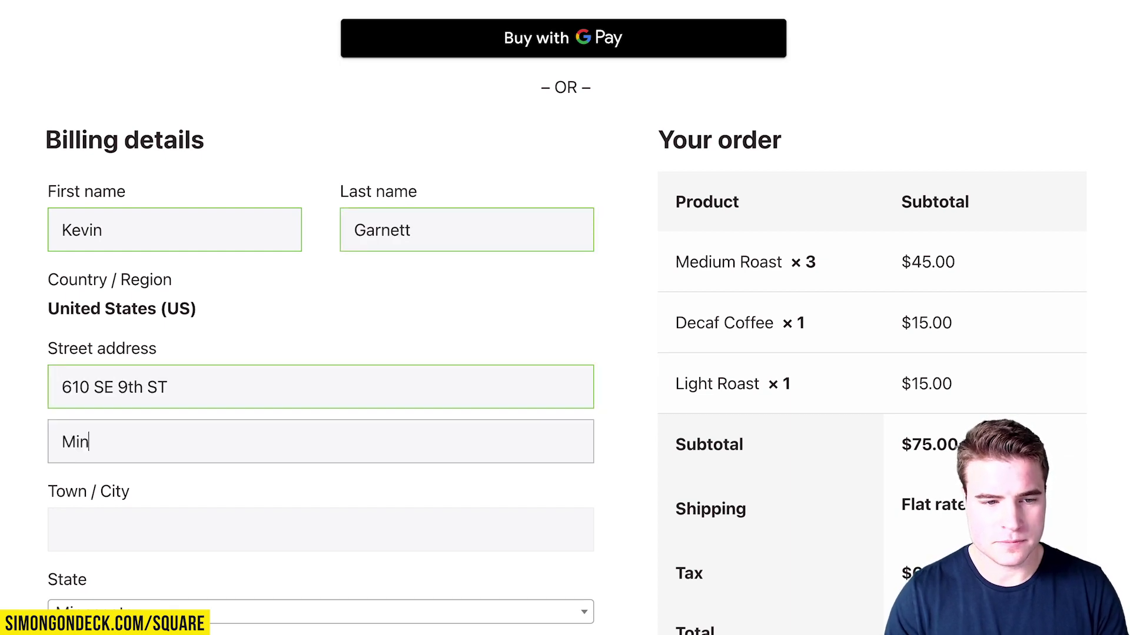
scroll(320, 353, down, 5)
text(Minneapolis)
click(192, 533)
text(55414)
key(Tab)
Enter the Square sandbox test card number, expiry and CSC in the Credit Card fields.
click(742, 512)
text(4111111111111111)
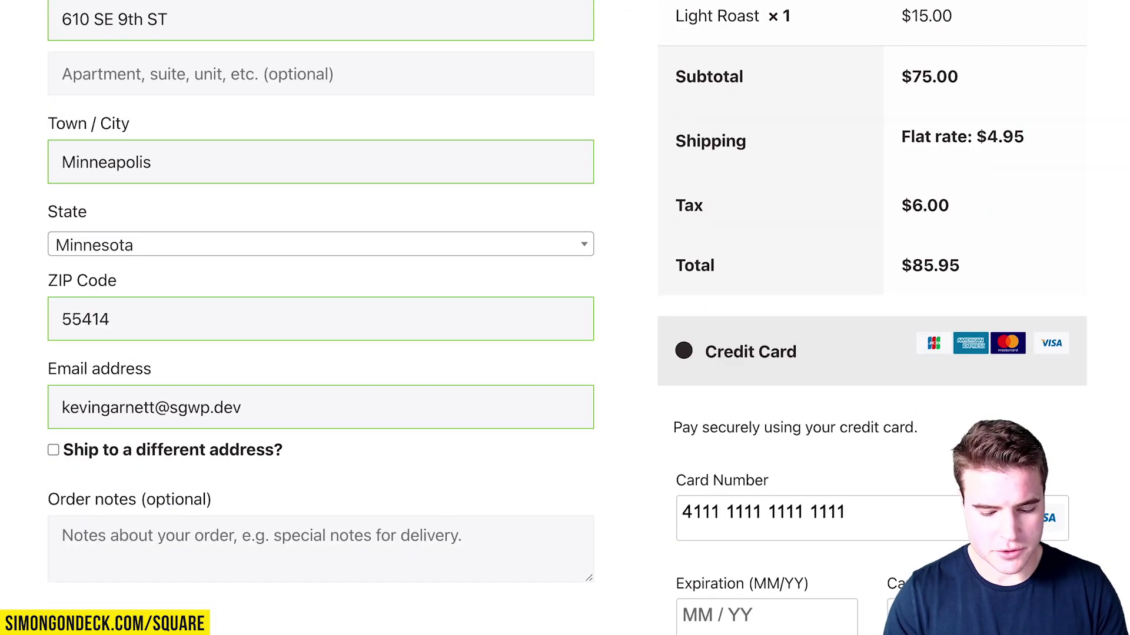
text(0125111)
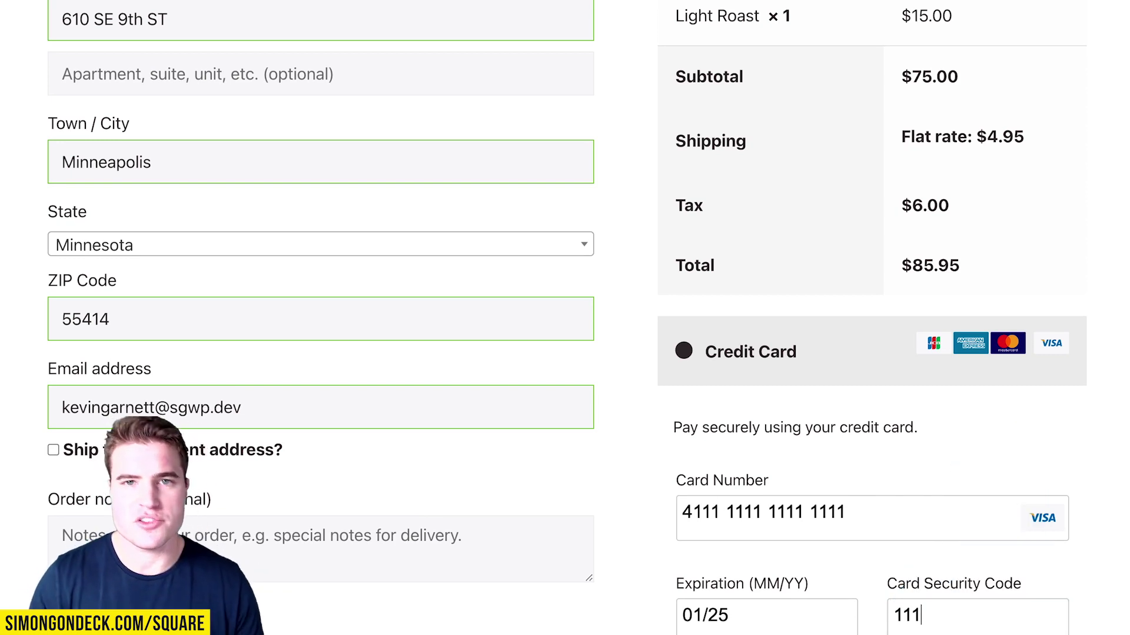
drag(856, 510, 670, 513)
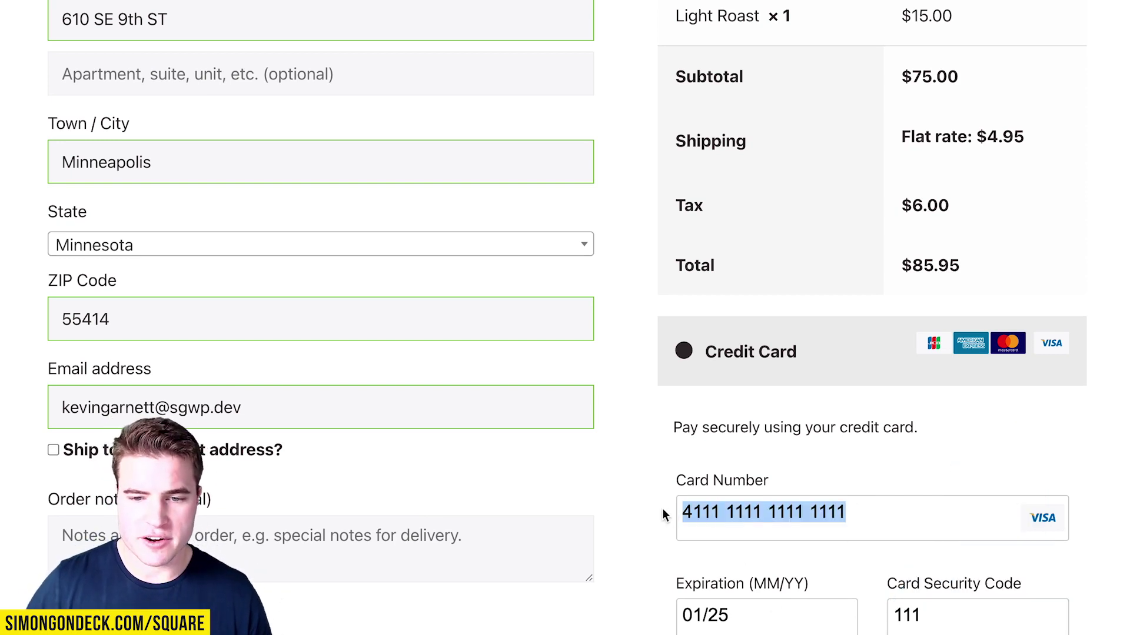
scroll(705, 573, down, 1)
scroll(704, 573, down, 2)
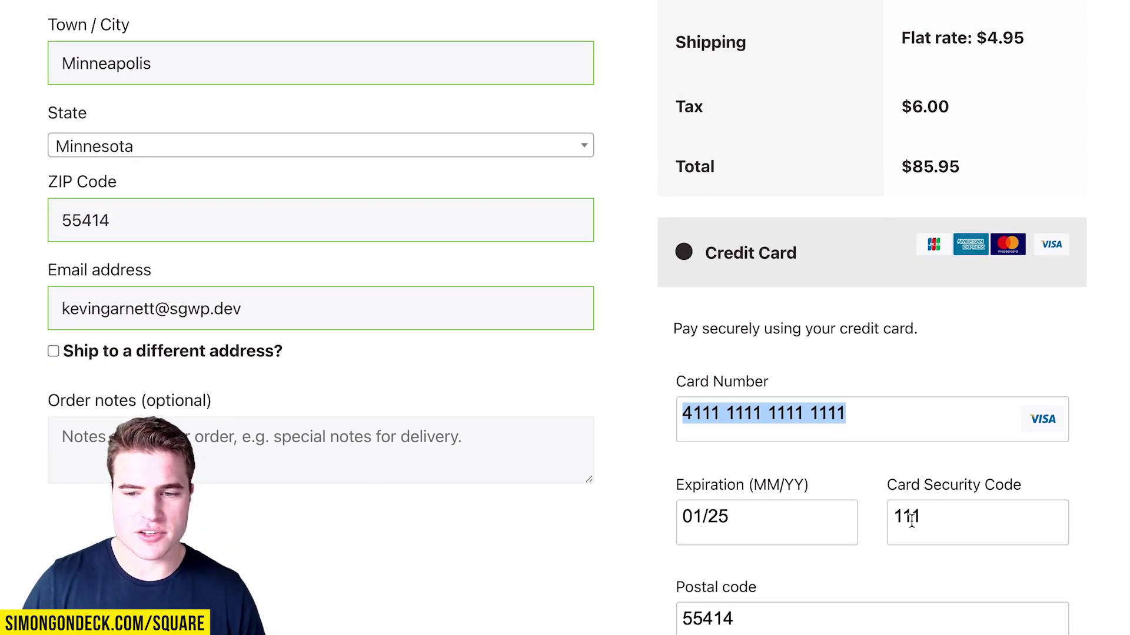
scroll(911, 521, down, 3)
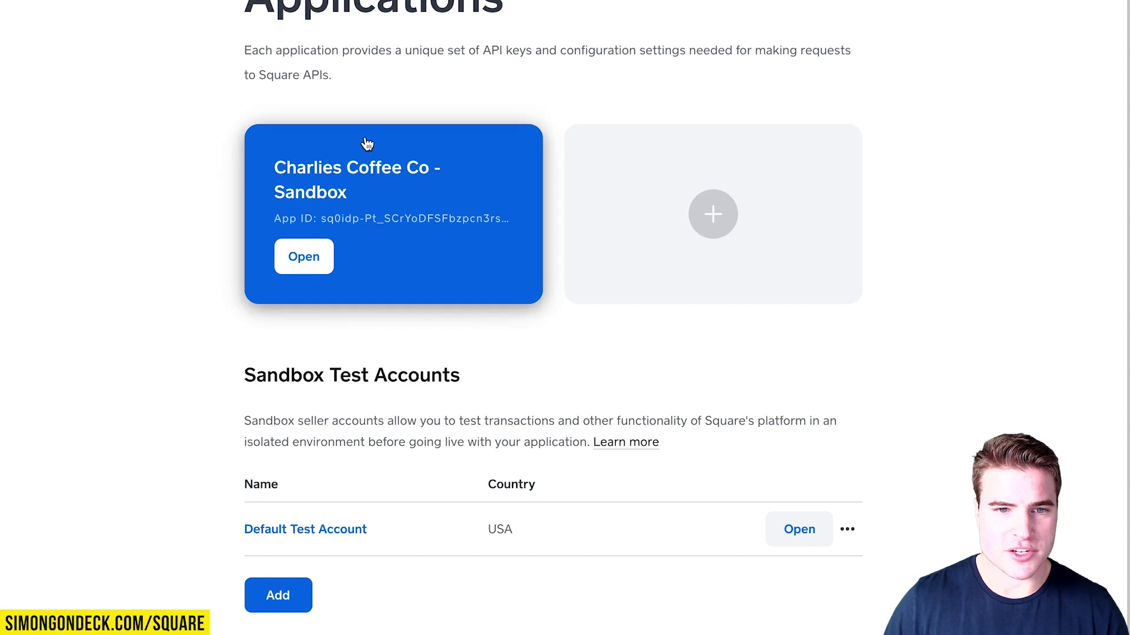
Open the Credentials of the Charlies Coffee Co - Sandbox application.
click(365, 142)
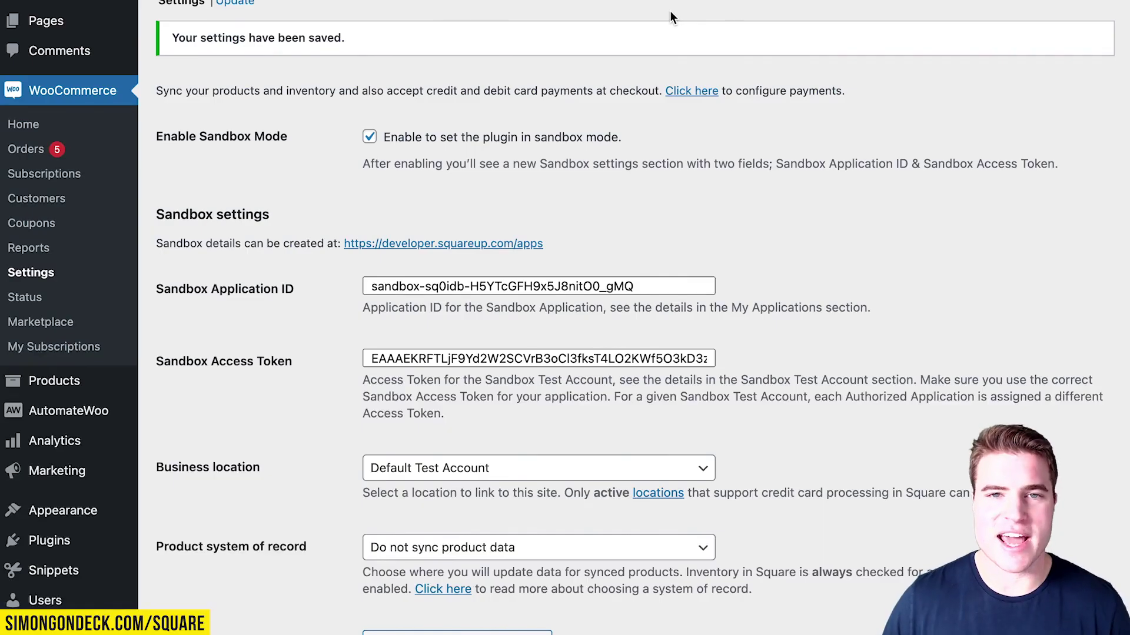
Uncheck Enable Sandbox Mode in the Square settings and save the changes.
click(493, 140)
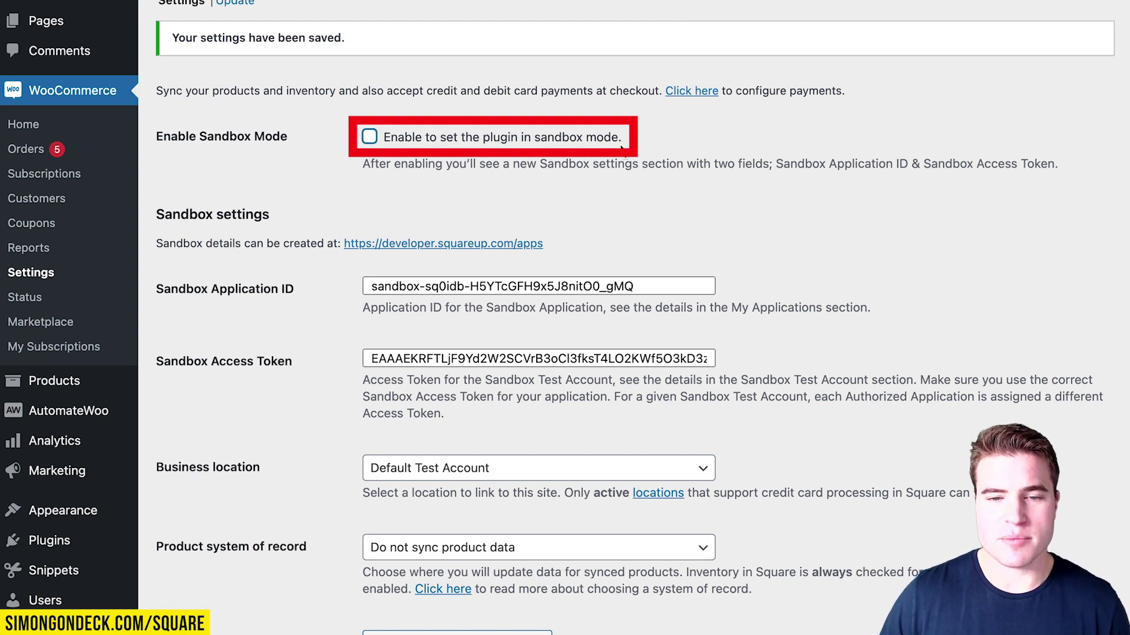
scroll(618, 153, down, 4)
click(215, 622)
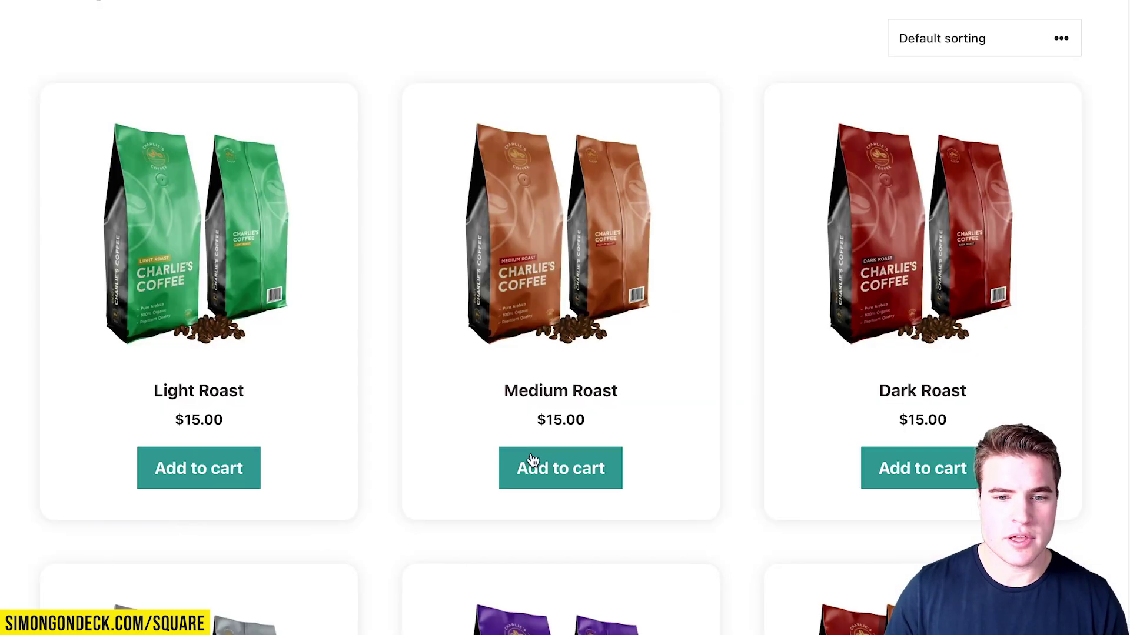
Add one Medium Roast to the cart, proceed to checkout, and reach the empty Credit Card fields.
click(530, 467)
scroll(772, 345, down, 5)
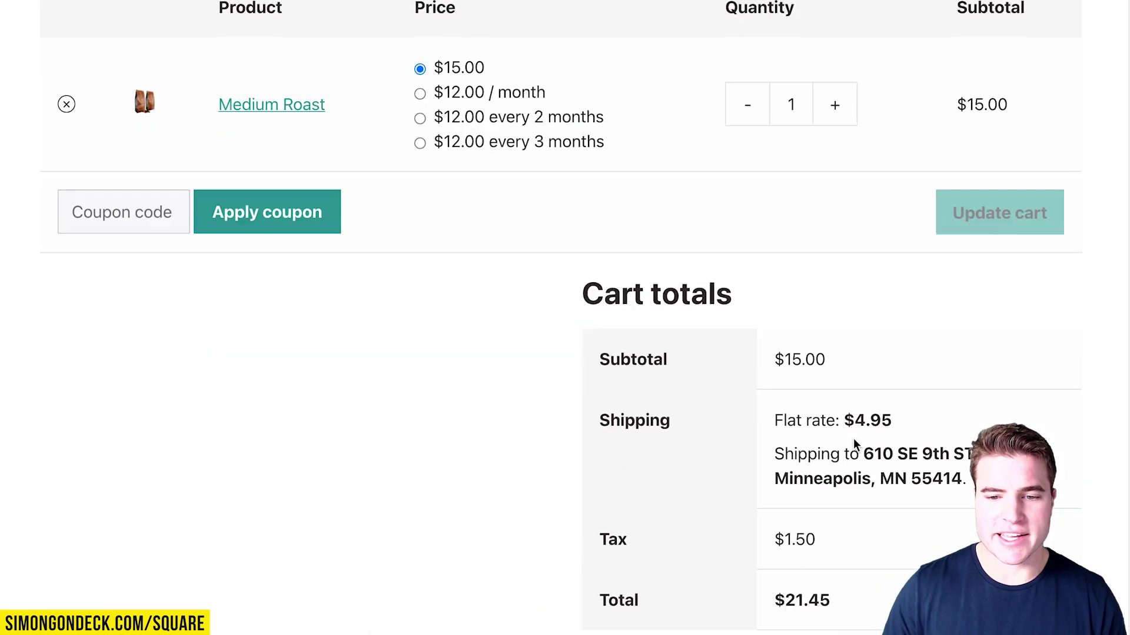
click(835, 573)
scroll(609, 146, down, 3)
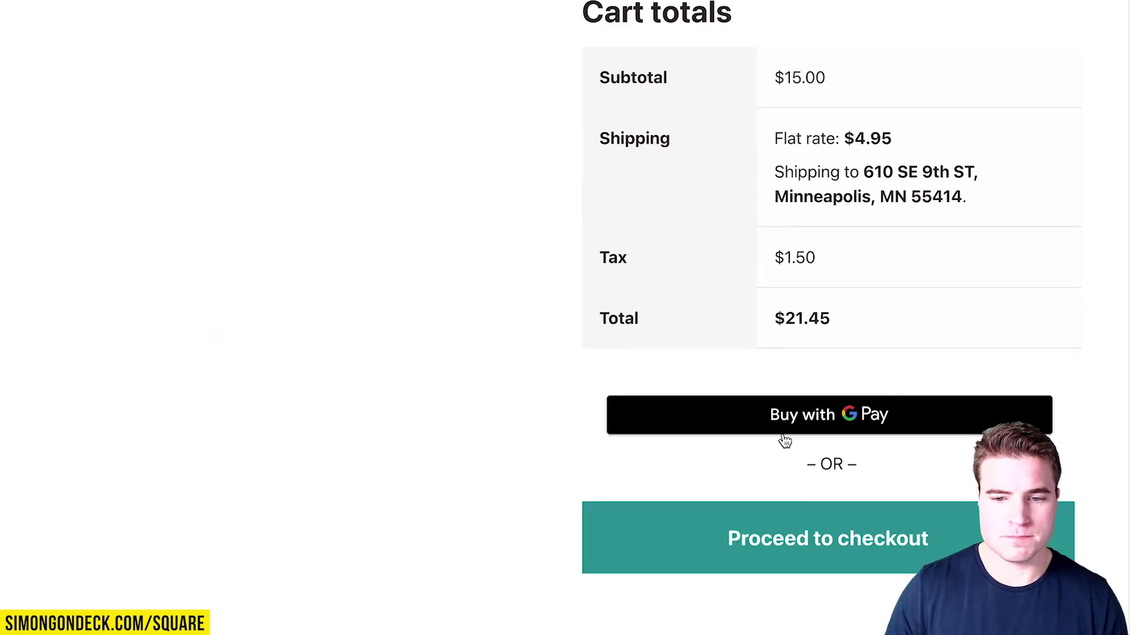
click(810, 522)
scroll(665, 234, down, 5)
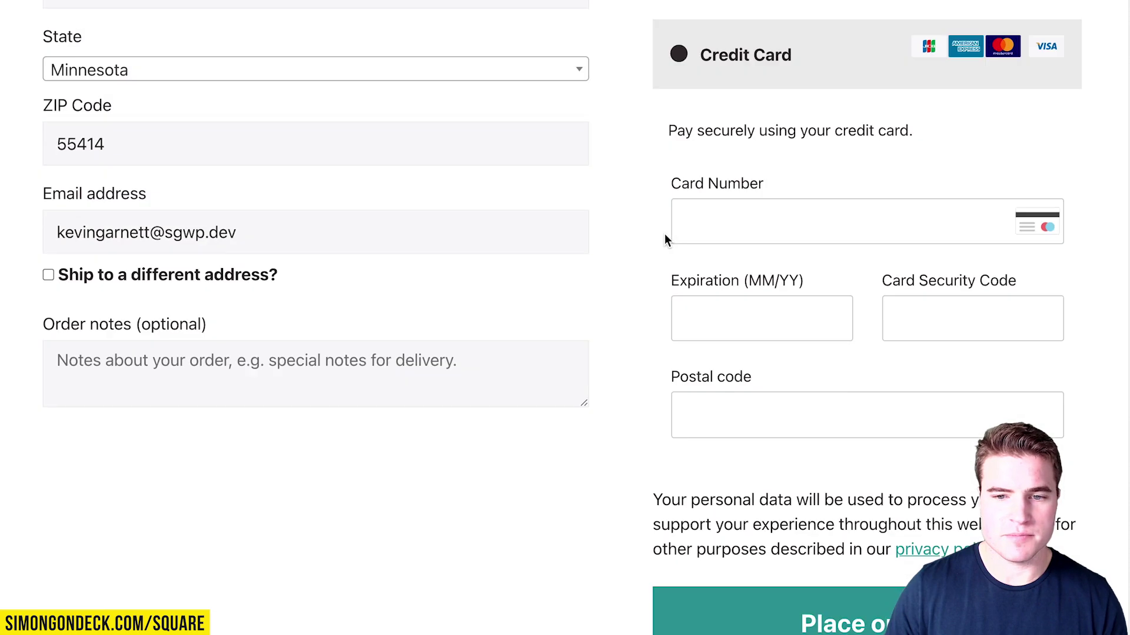